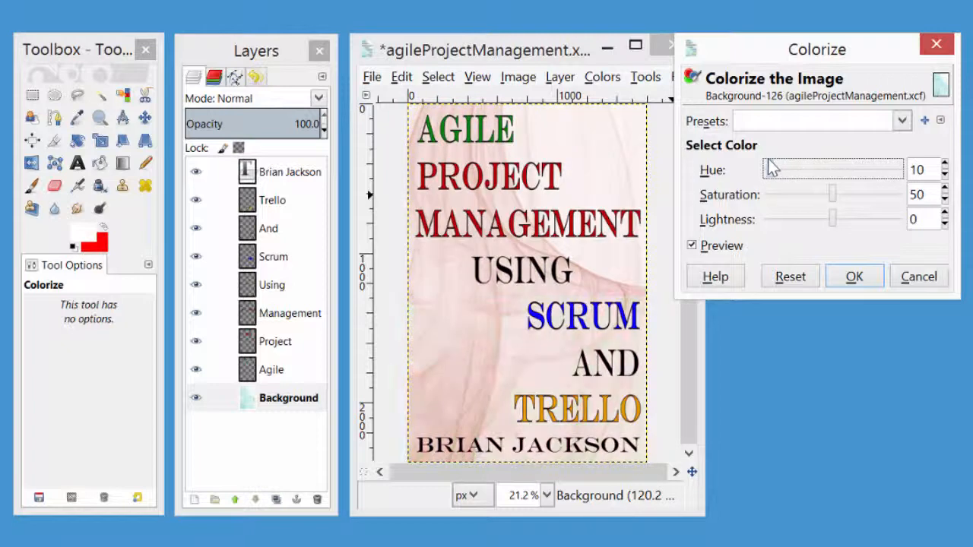
Try colorizing the book cover's Background layer with a hue of 78.
drag(770, 159, 797, 180)
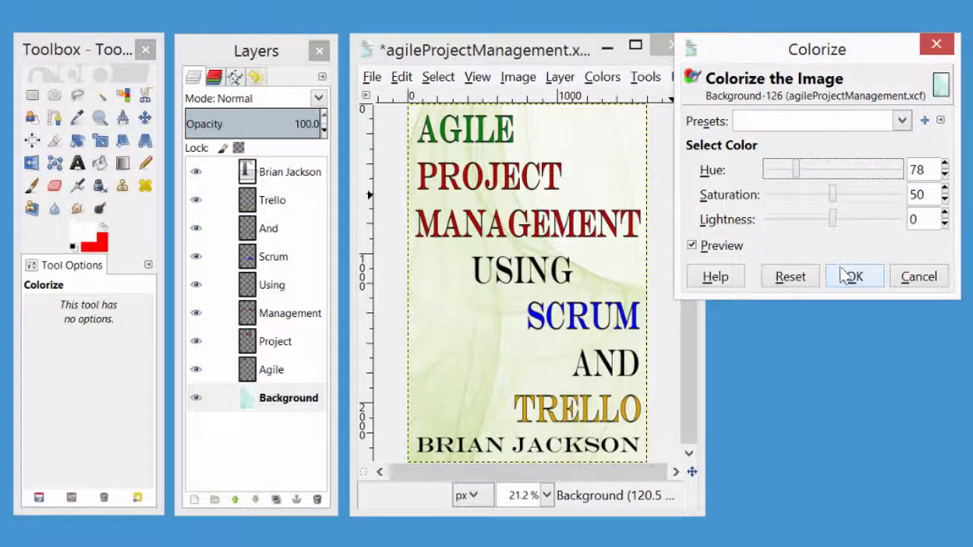
click(918, 279)
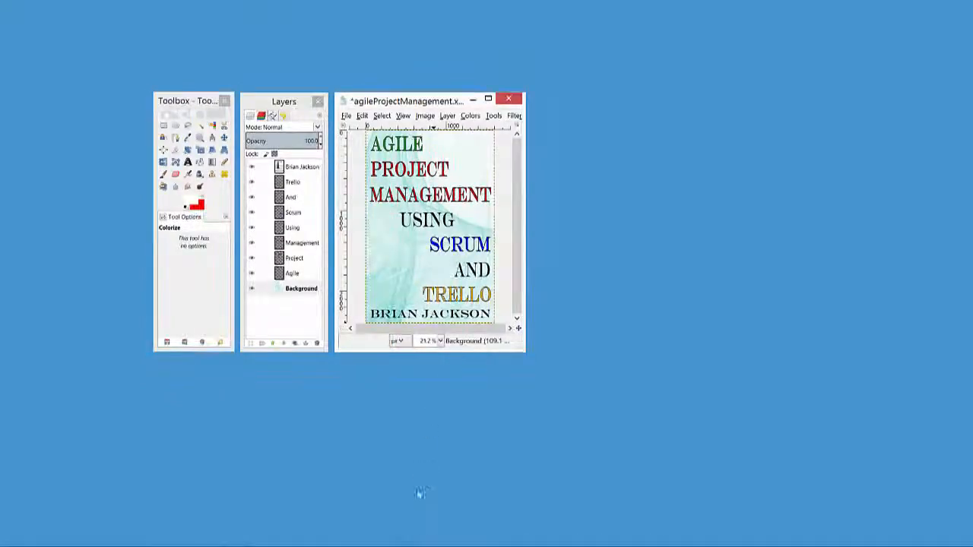
Switch to the open Dollarphotoclub_deskApple_67489568 photo.
mouse_move(398, 545)
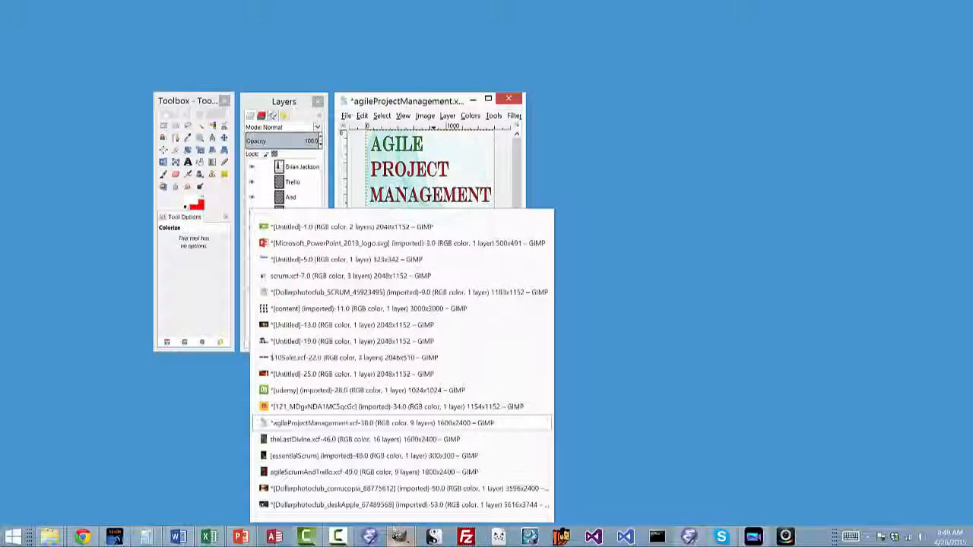
click(540, 505)
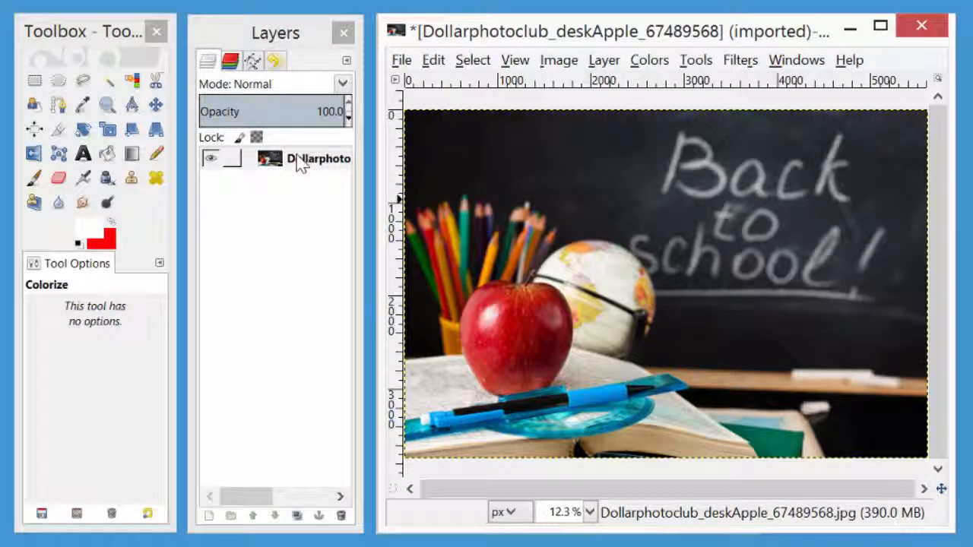
Try colorizing the whole desk photo with a hue of 261.
click(651, 60)
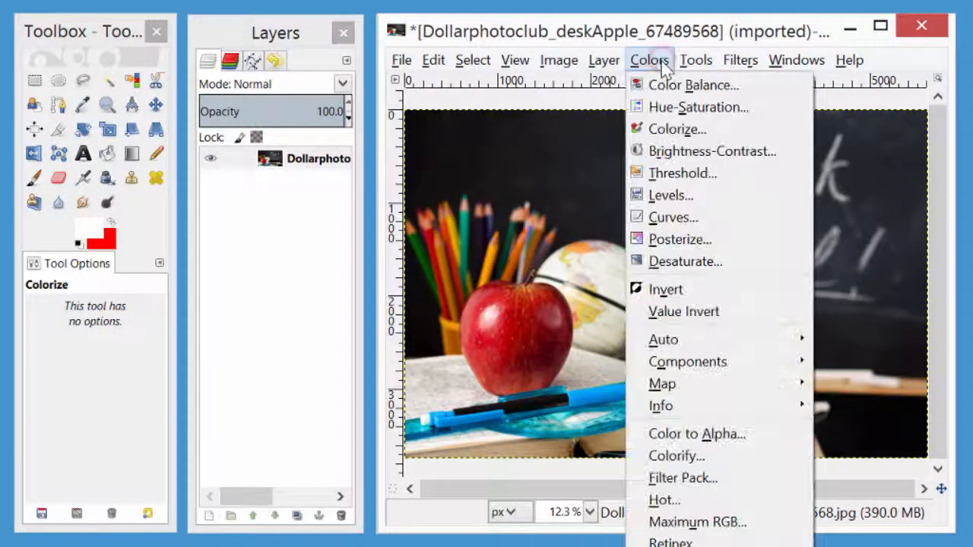
click(654, 129)
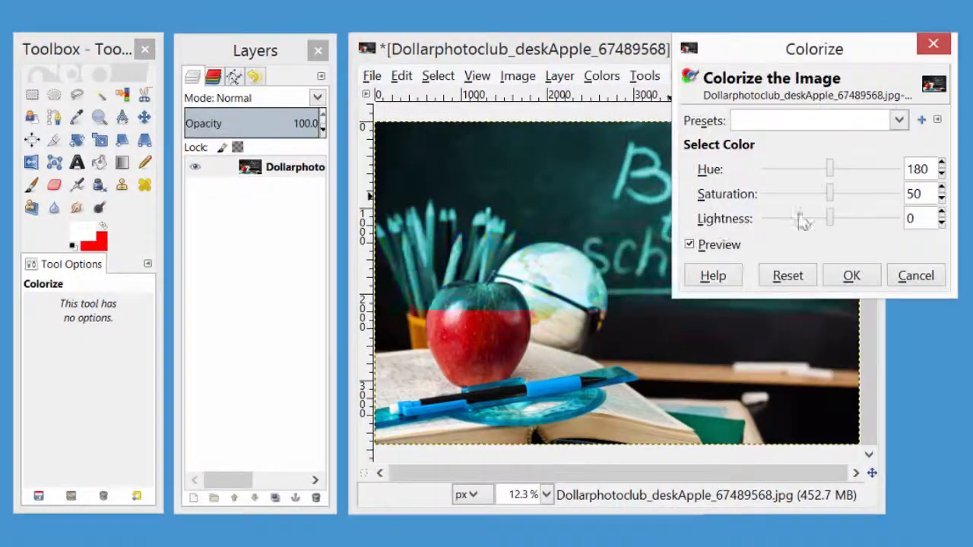
drag(832, 166, 866, 159)
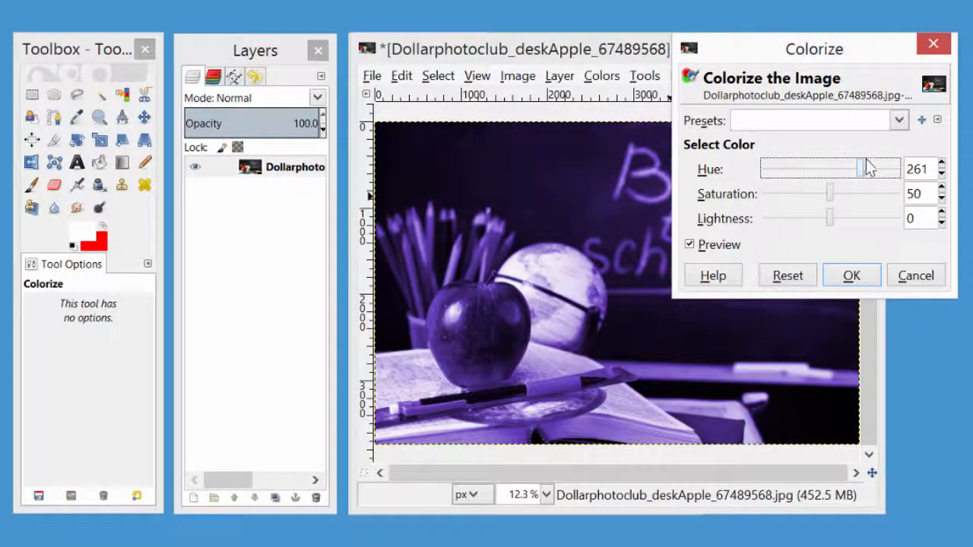
click(915, 276)
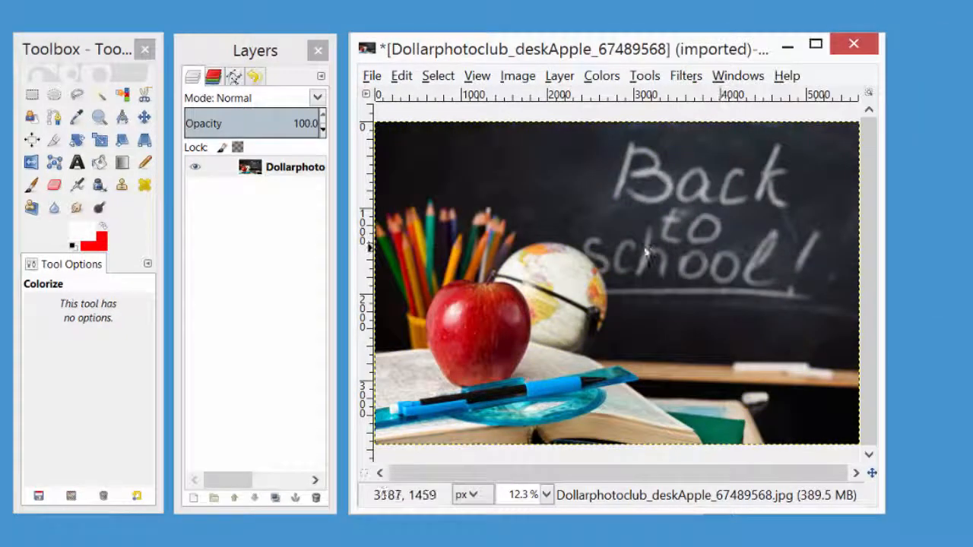
Magnify the photo to 50% and bring the red apple into view.
click(478, 76)
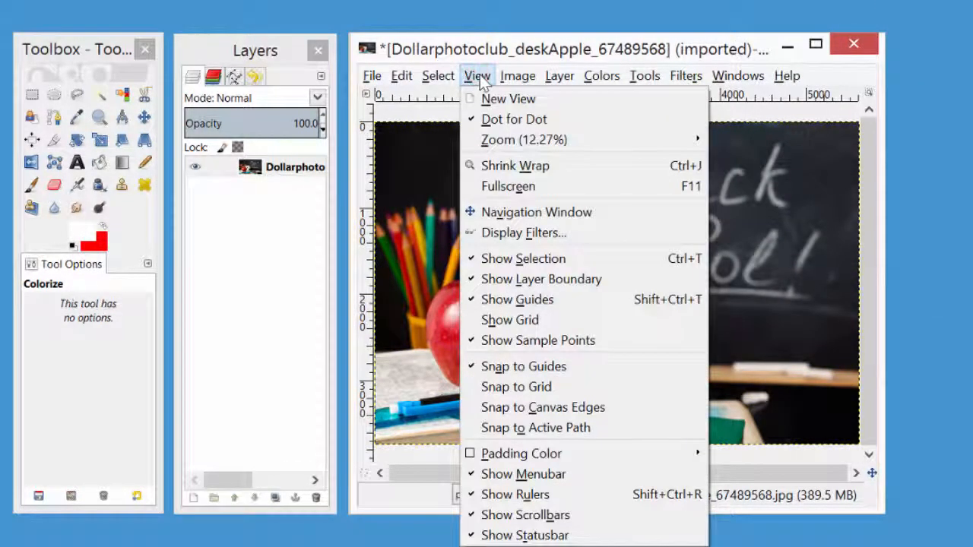
mouse_move(517, 139)
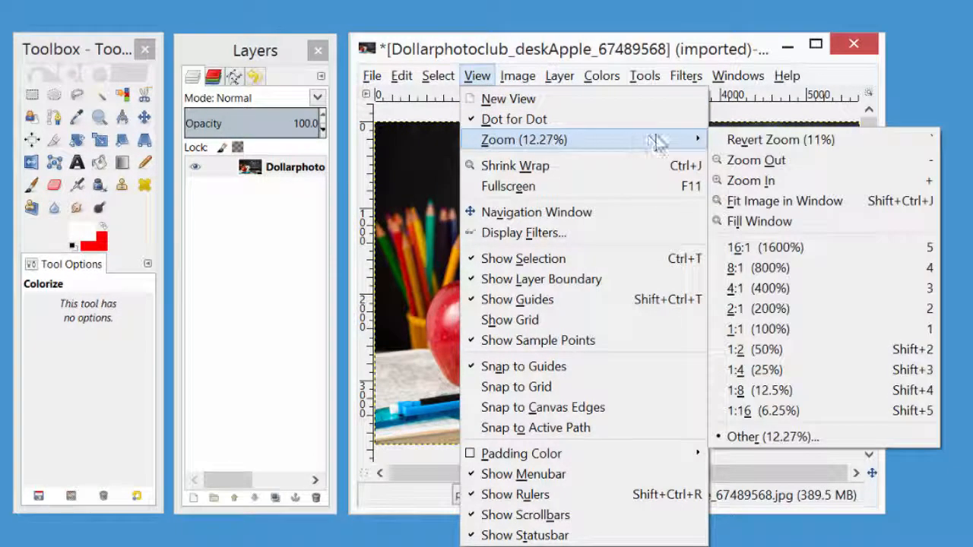
click(748, 289)
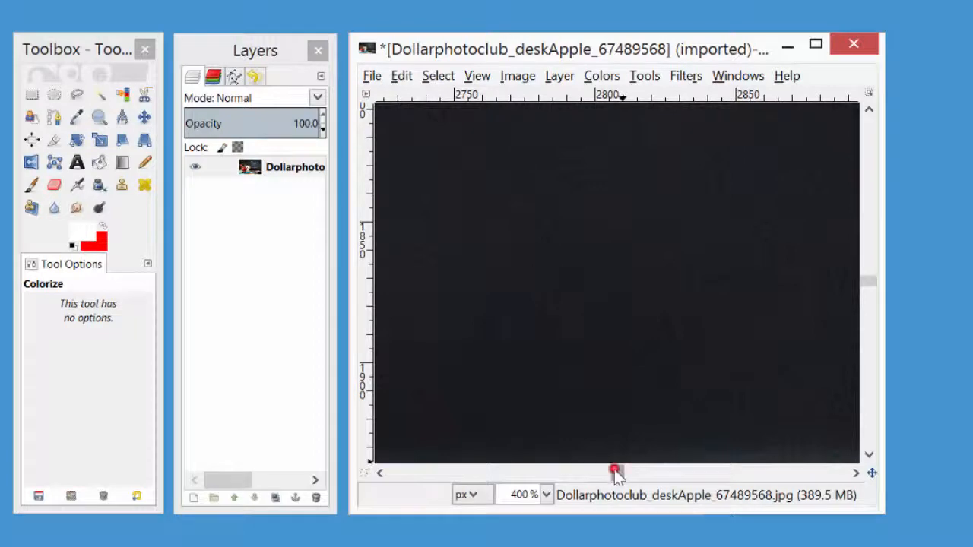
drag(615, 473, 520, 485)
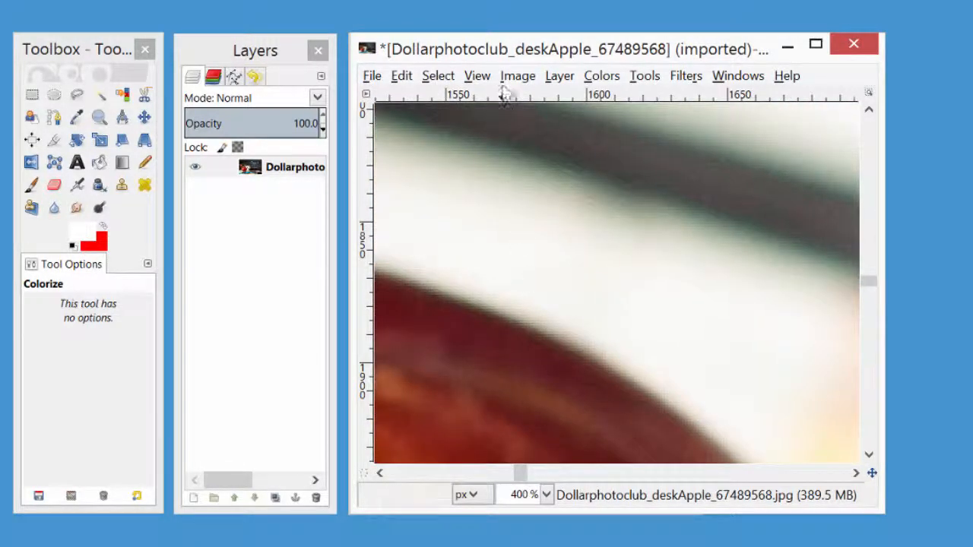
click(516, 76)
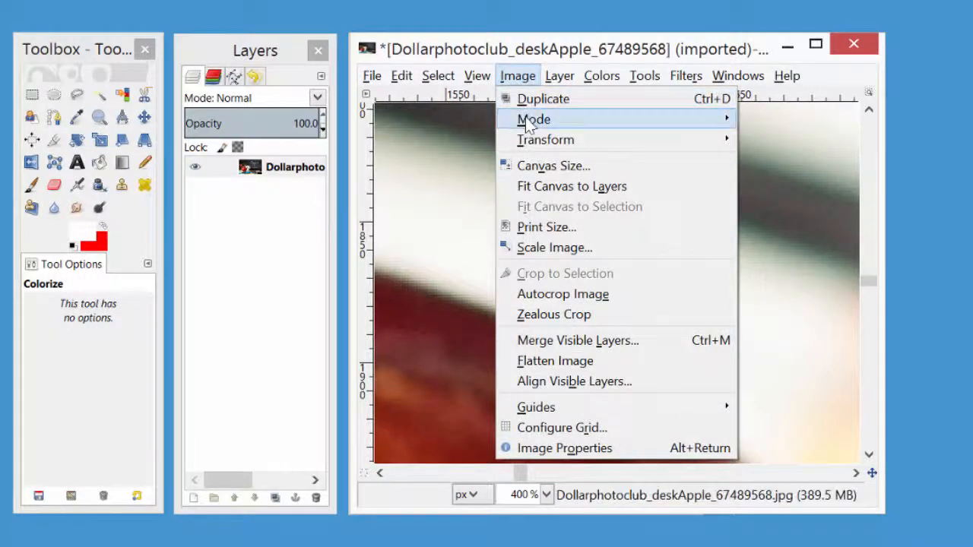
click(559, 76)
click(477, 76)
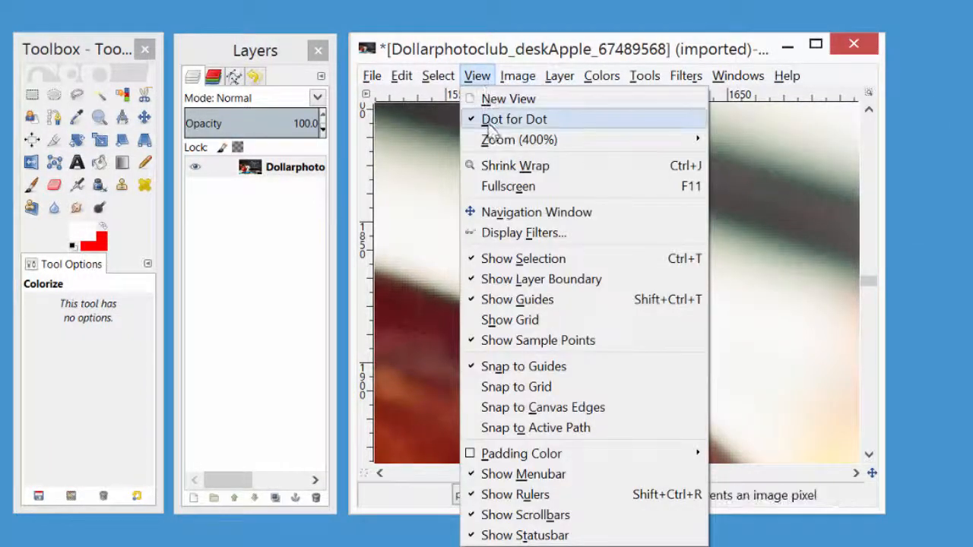
mouse_move(630, 141)
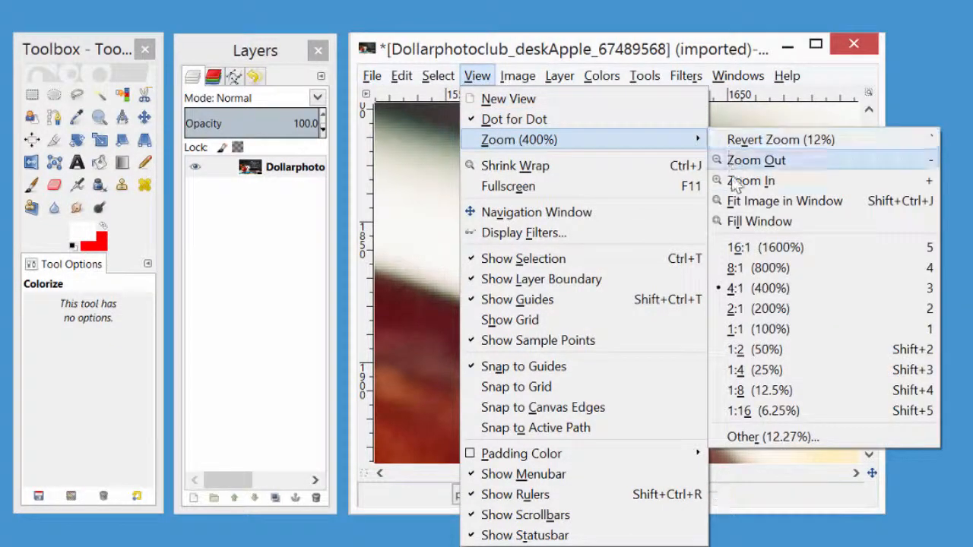
click(736, 328)
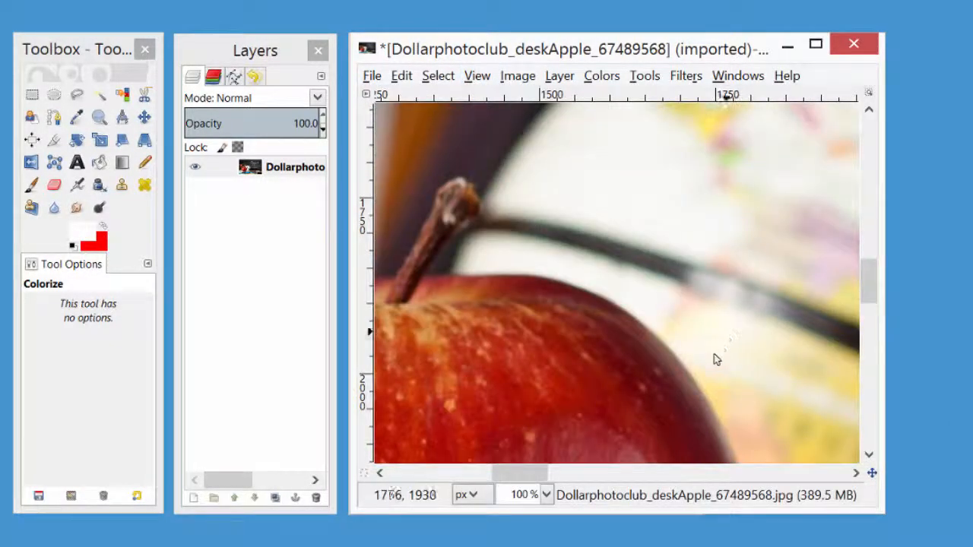
click(479, 82)
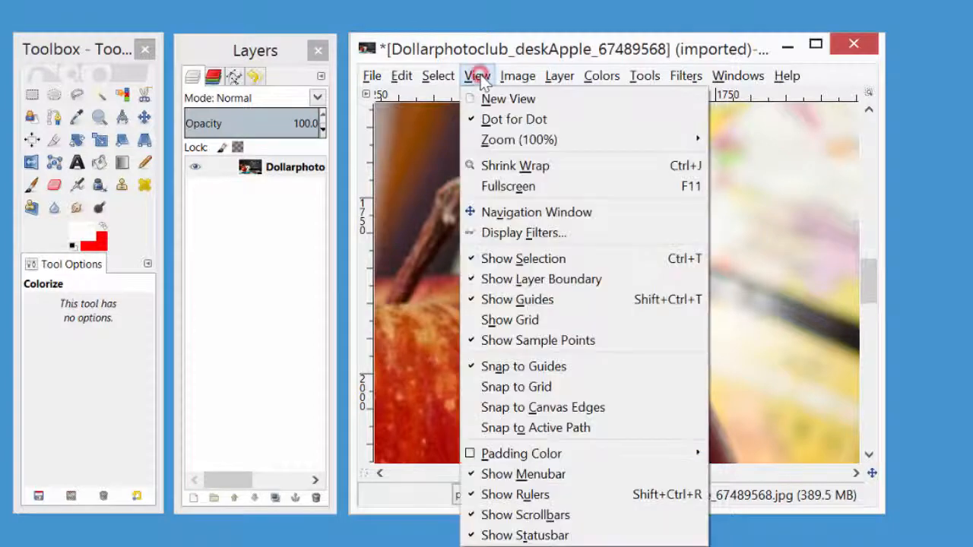
mouse_move(688, 147)
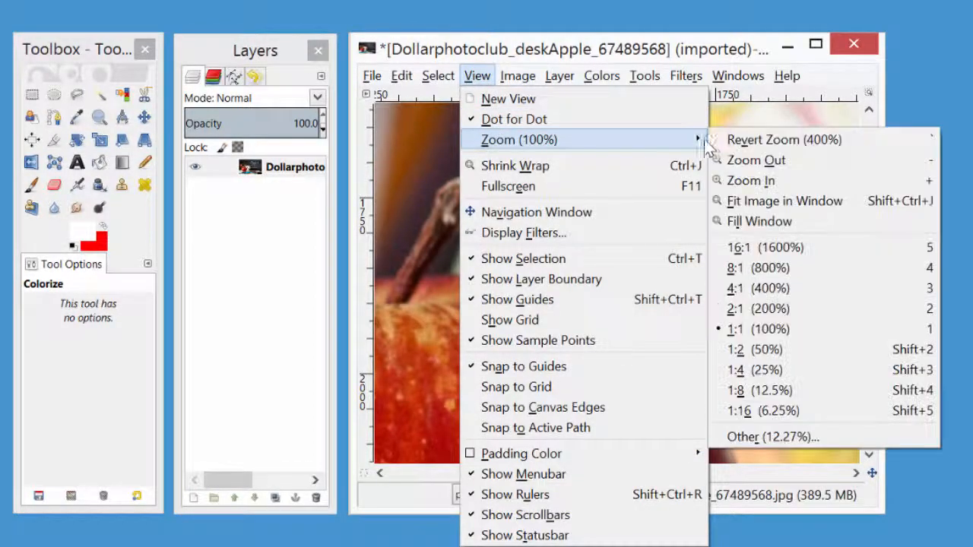
click(745, 311)
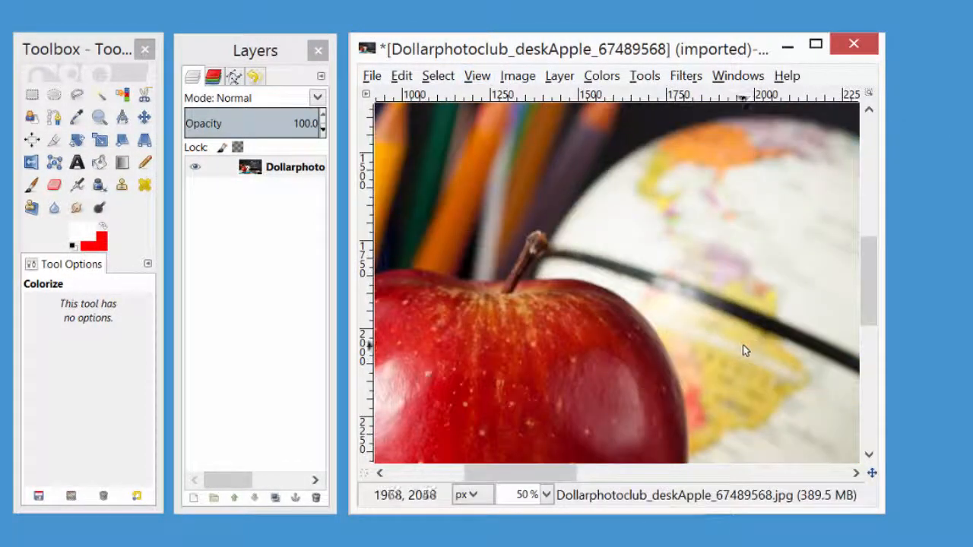
drag(867, 262, 858, 287)
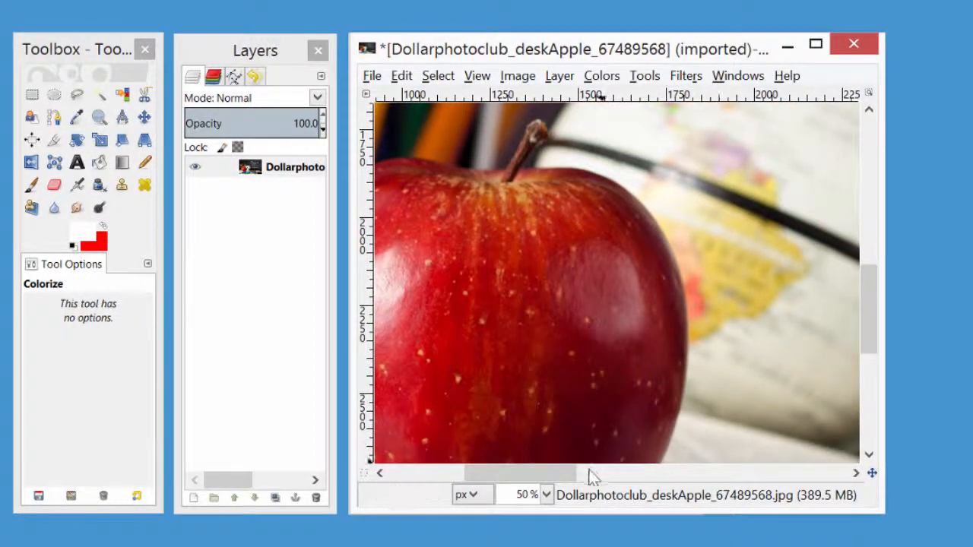
drag(569, 472, 530, 474)
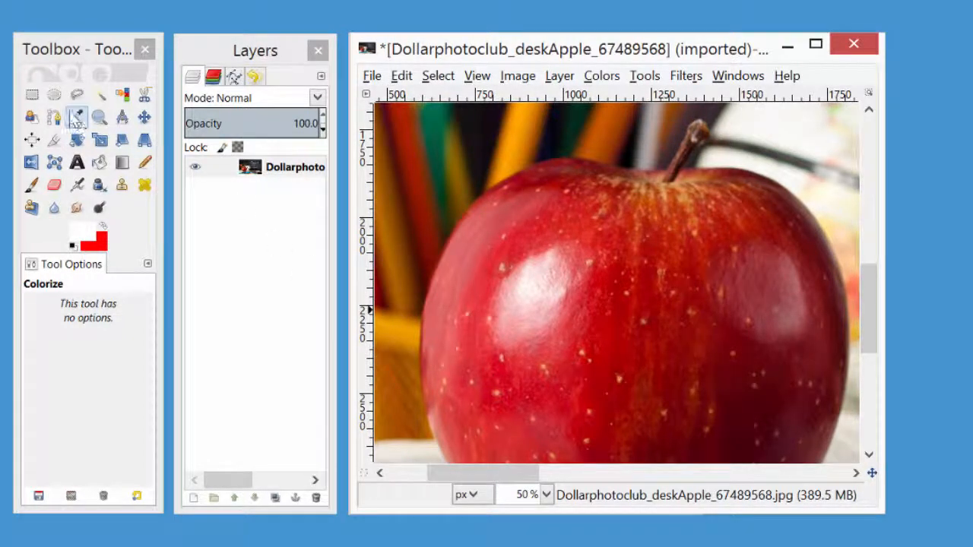
Start a Free Select outline at the apple's upper left edge and trace it with points down the apple's left side.
click(76, 94)
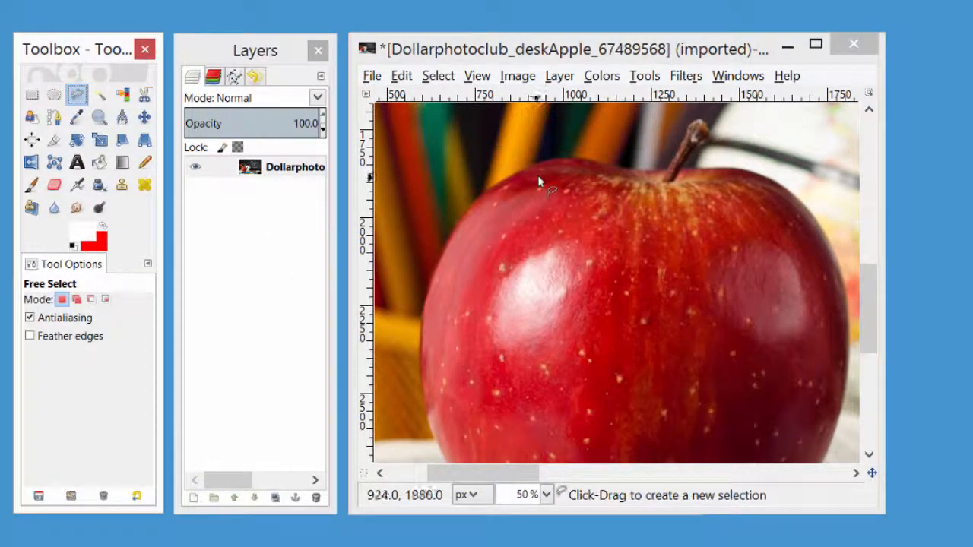
click(554, 158)
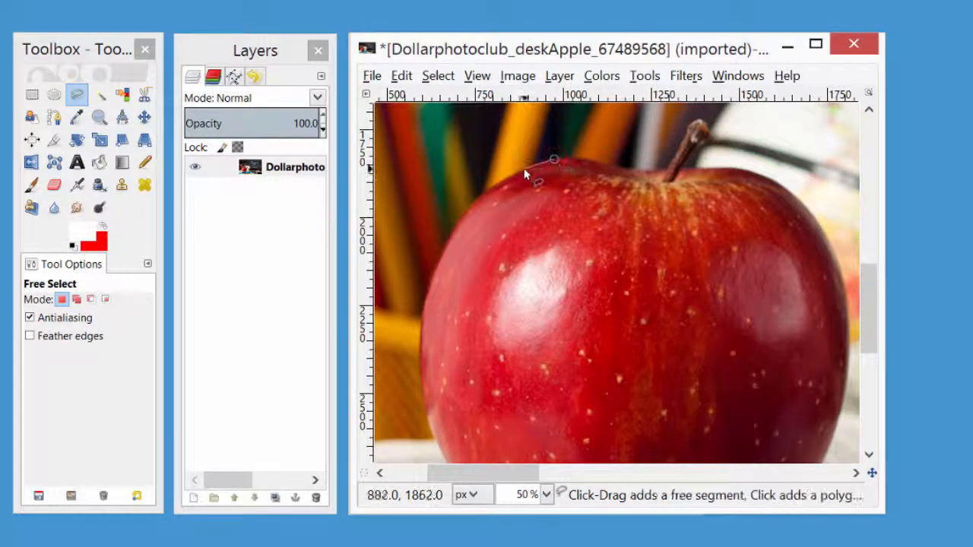
click(521, 170)
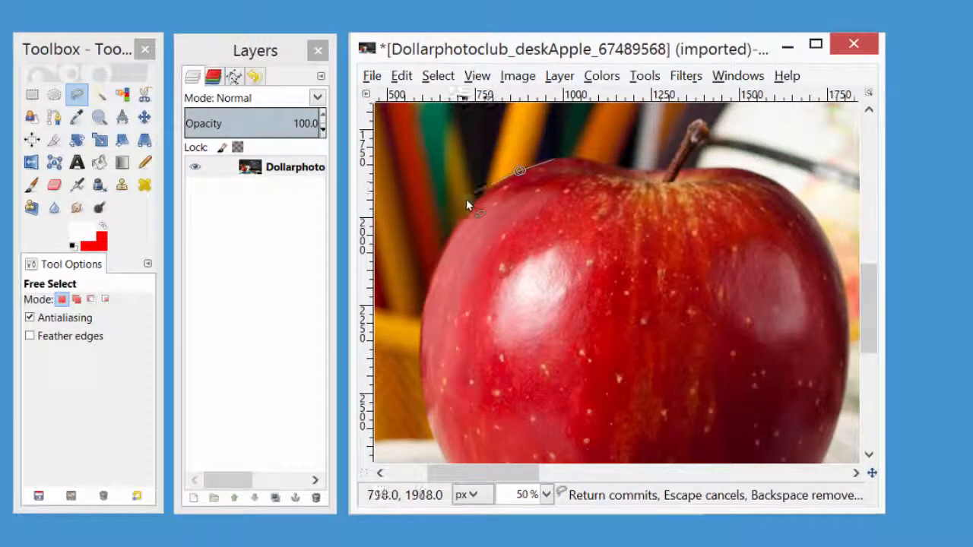
click(482, 194)
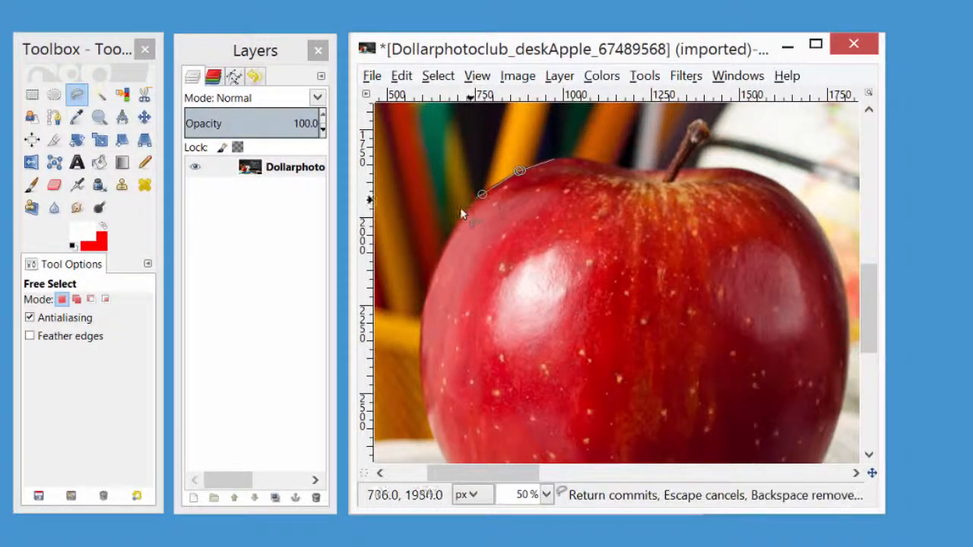
click(459, 219)
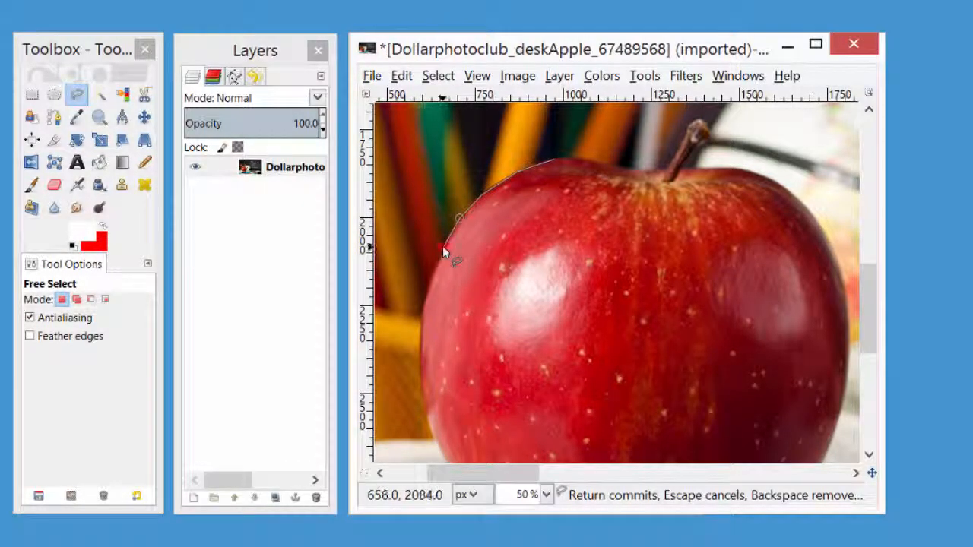
click(442, 246)
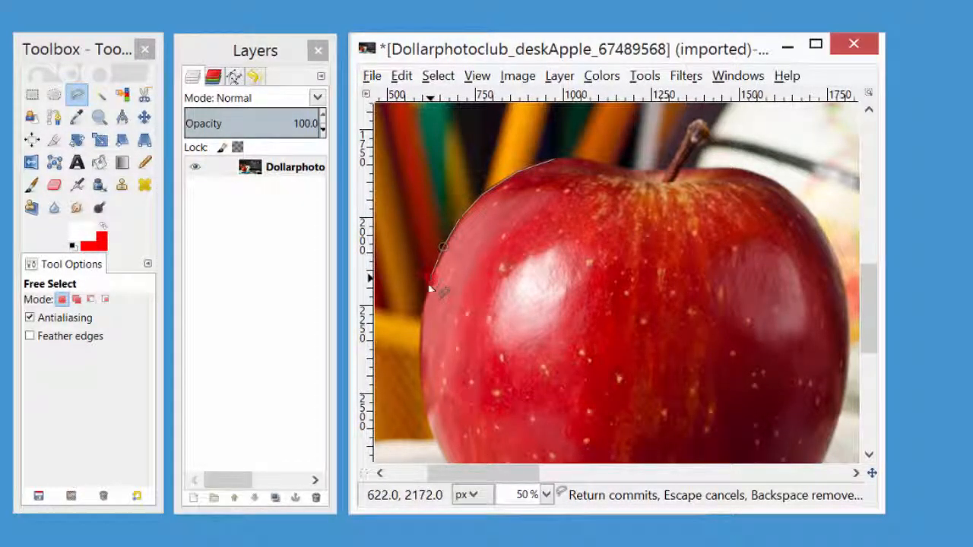
click(429, 281)
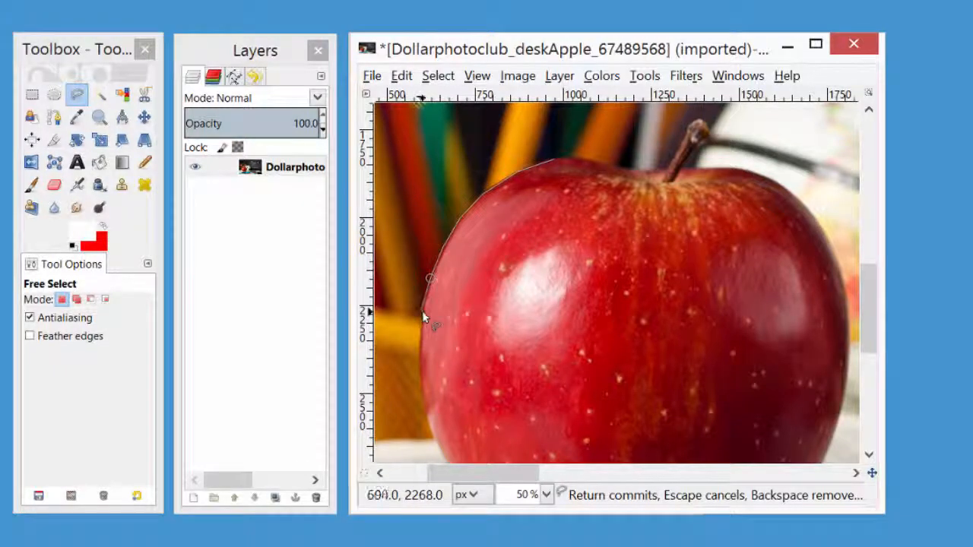
click(422, 311)
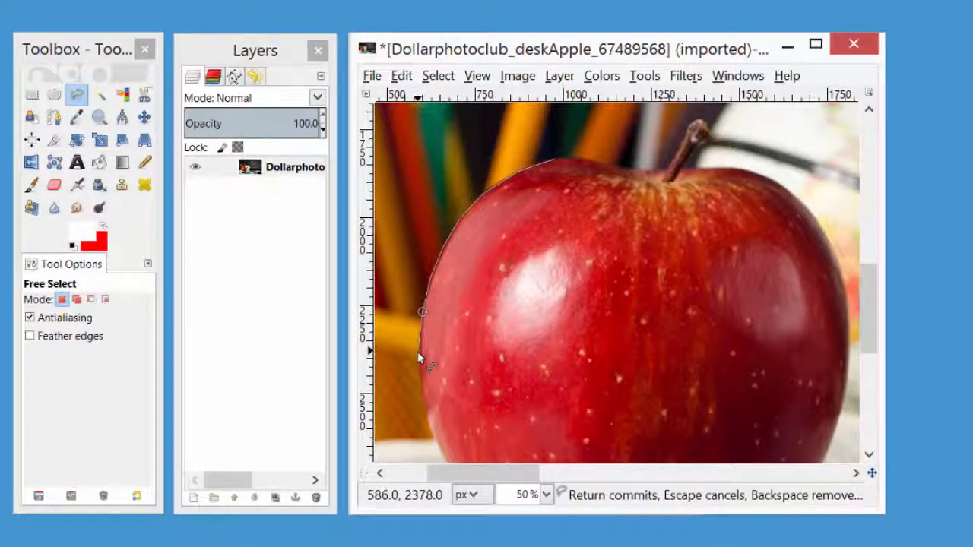
click(419, 352)
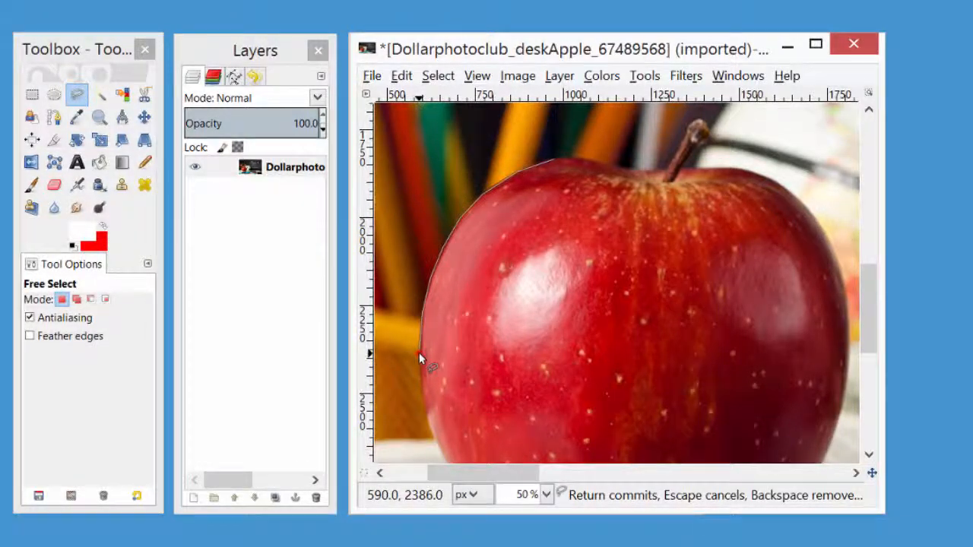
click(421, 395)
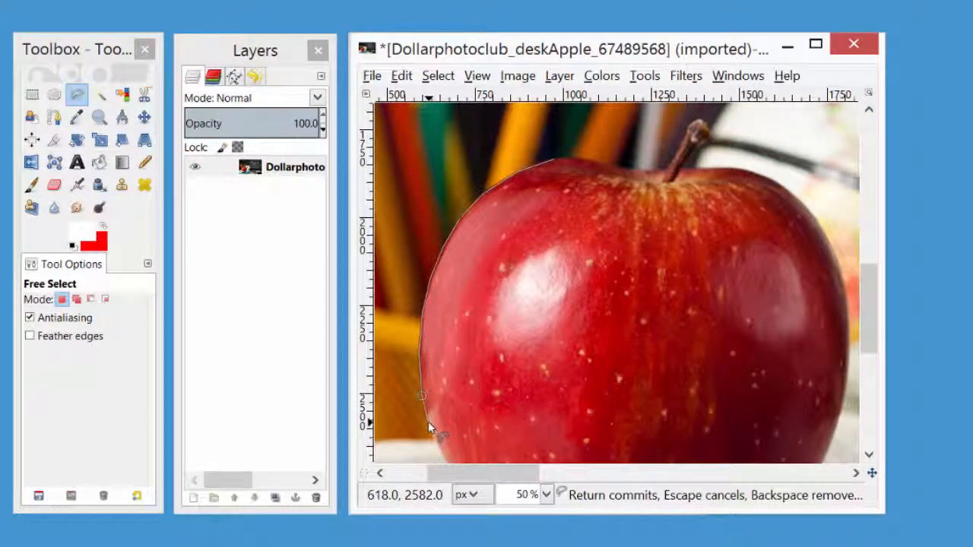
click(427, 425)
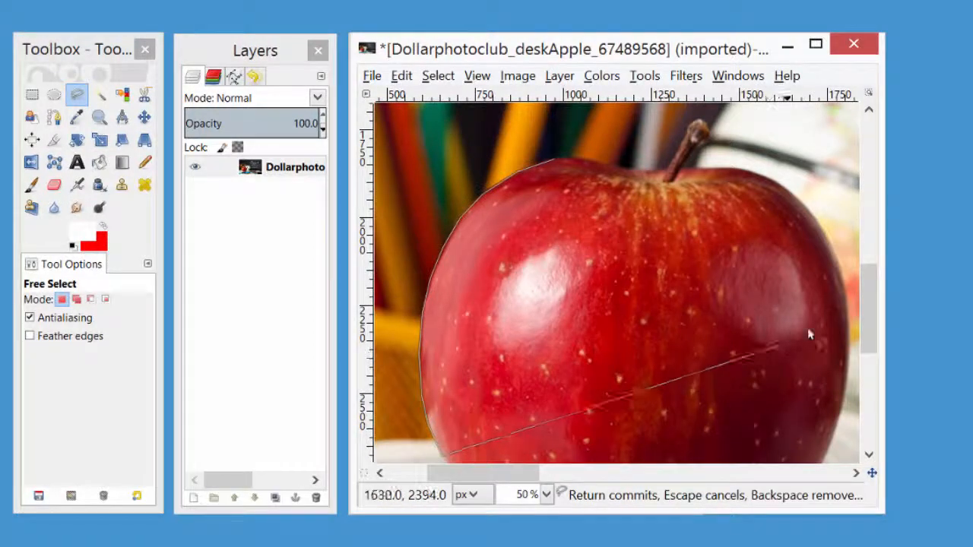
Continue the selection outline around the apple's lower left curve and along its base where it meets the blue pen.
drag(864, 303, 853, 346)
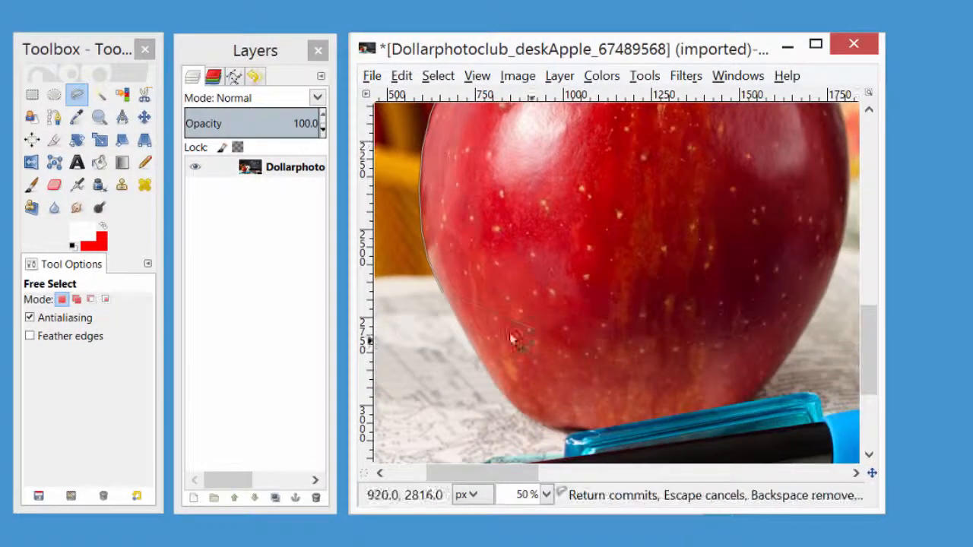
click(462, 328)
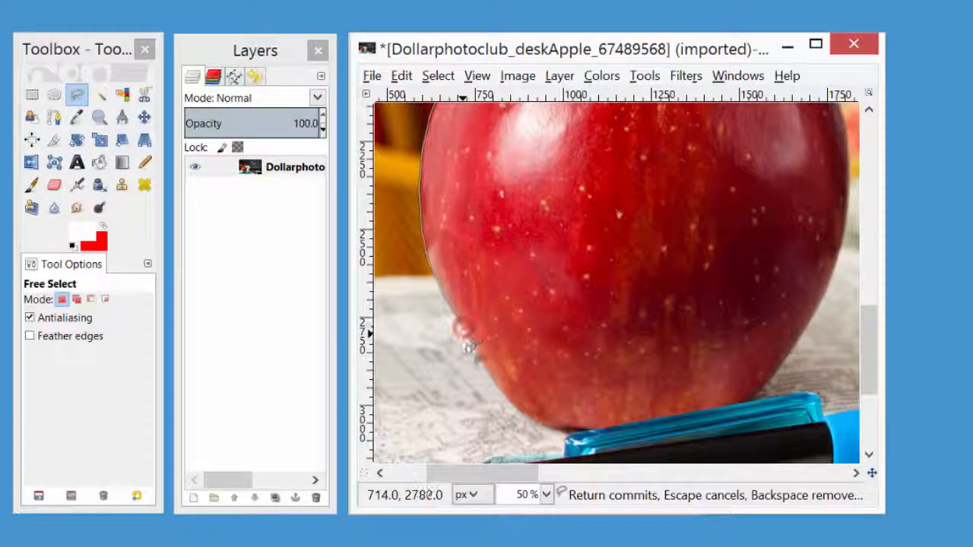
click(492, 379)
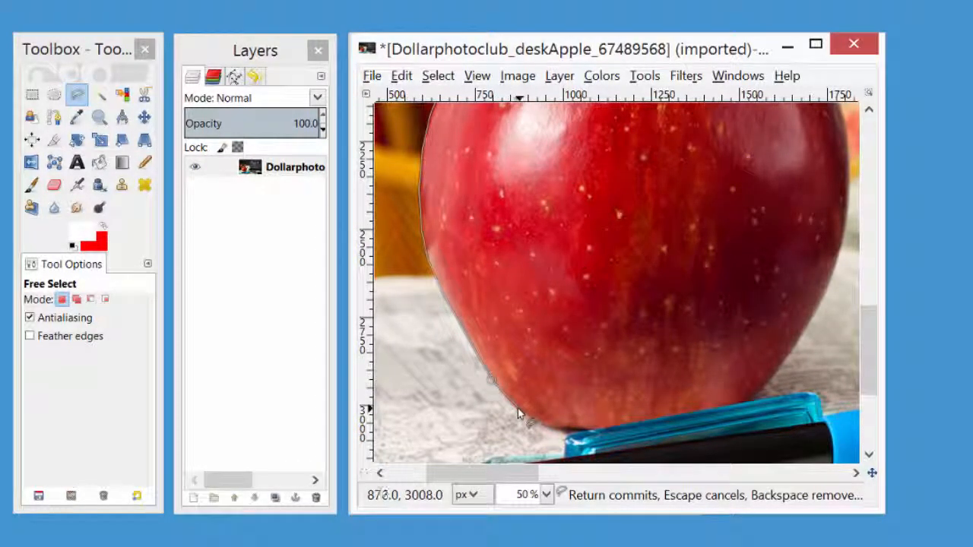
click(515, 408)
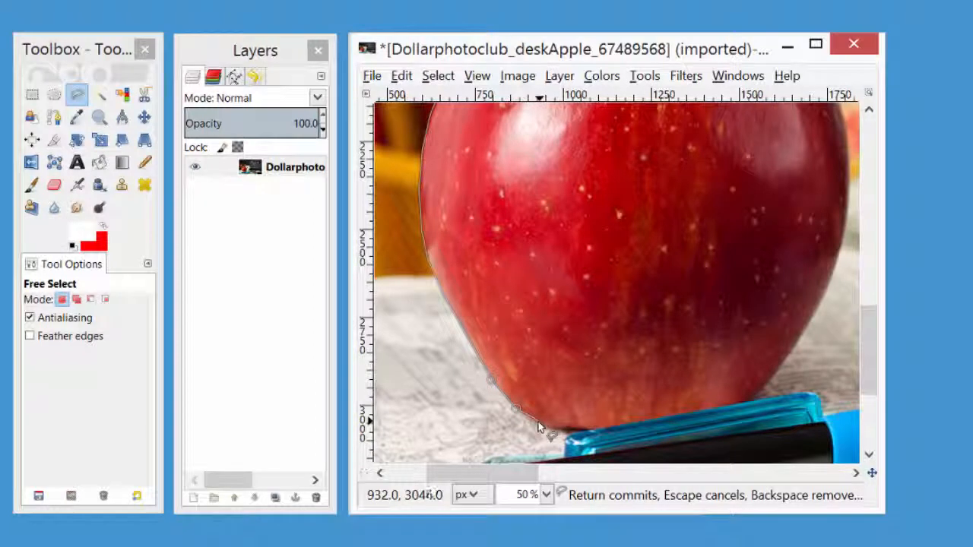
click(539, 421)
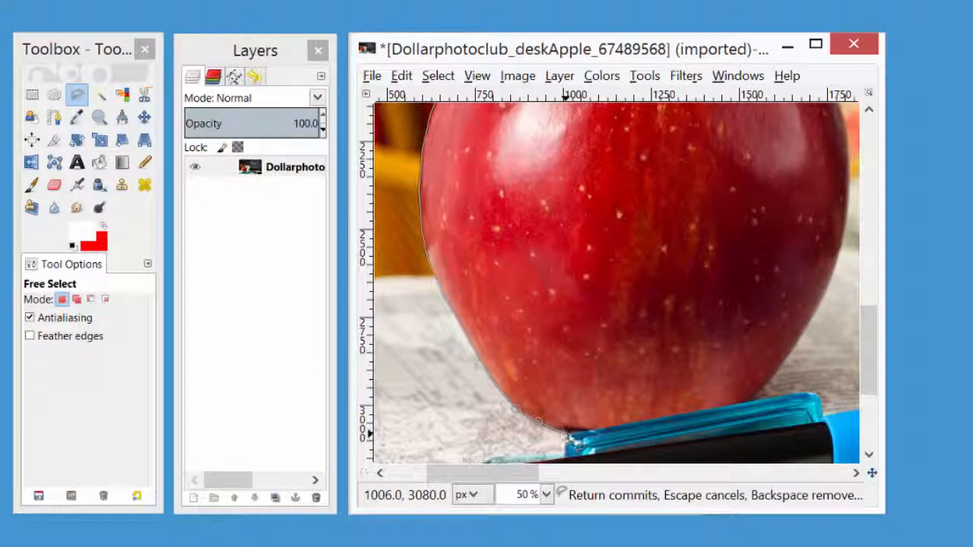
click(570, 433)
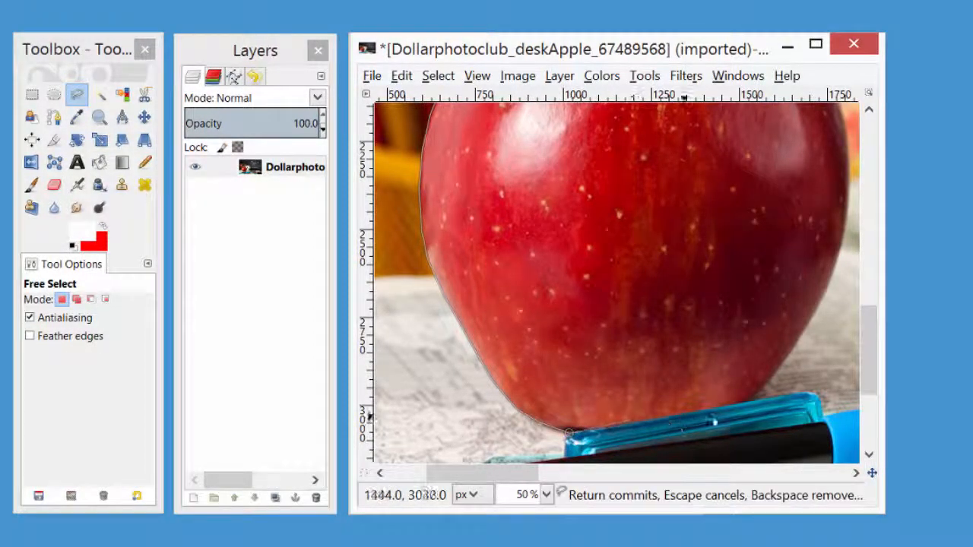
click(746, 401)
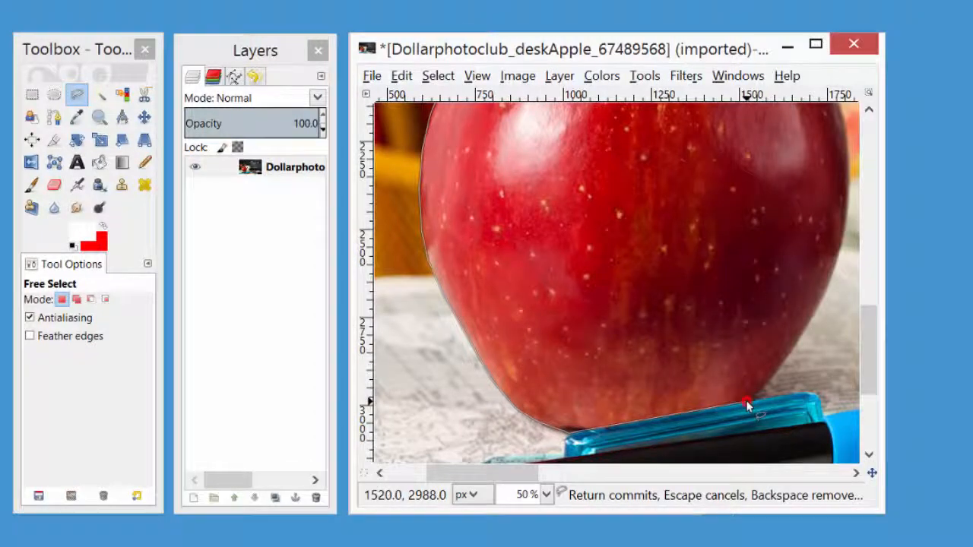
Trace the selection outline from the blue pen up the apple's lower right side.
click(778, 370)
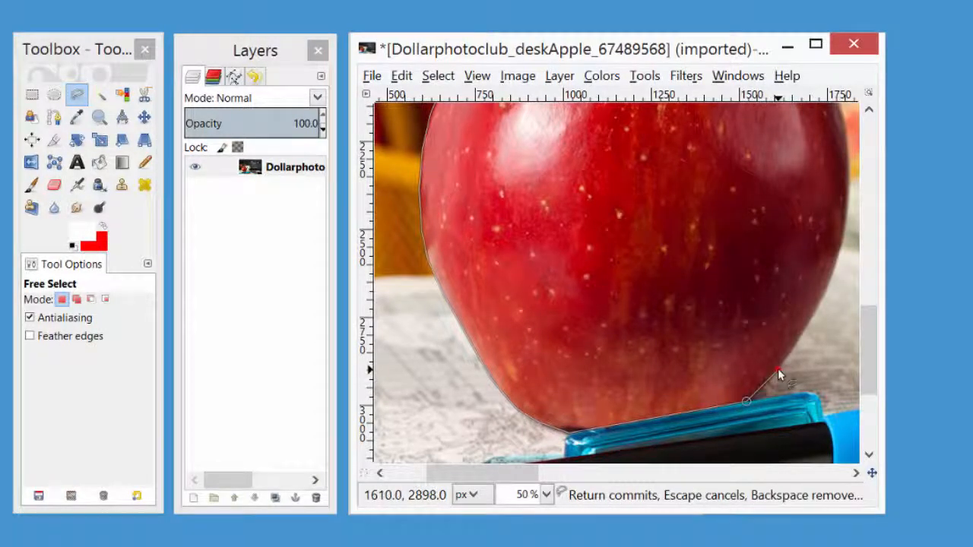
click(806, 330)
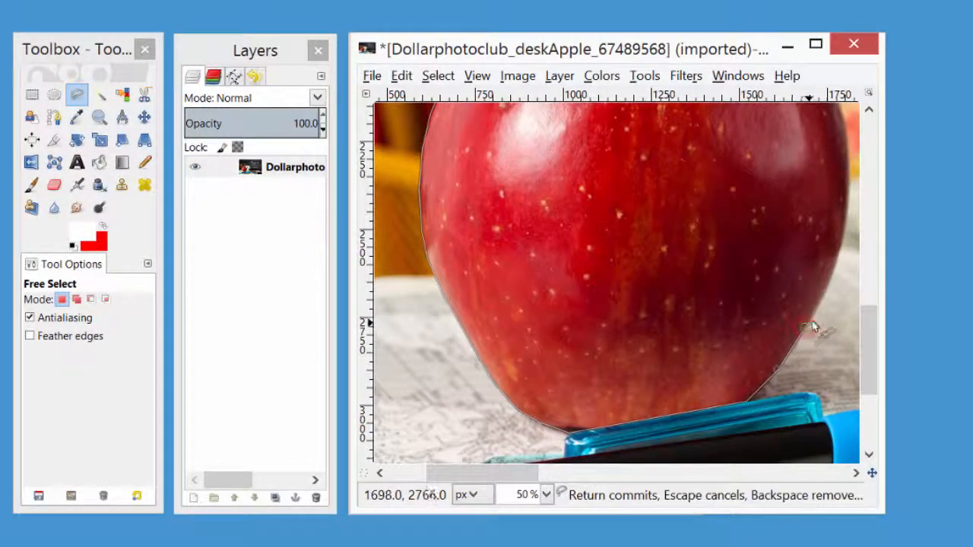
click(829, 283)
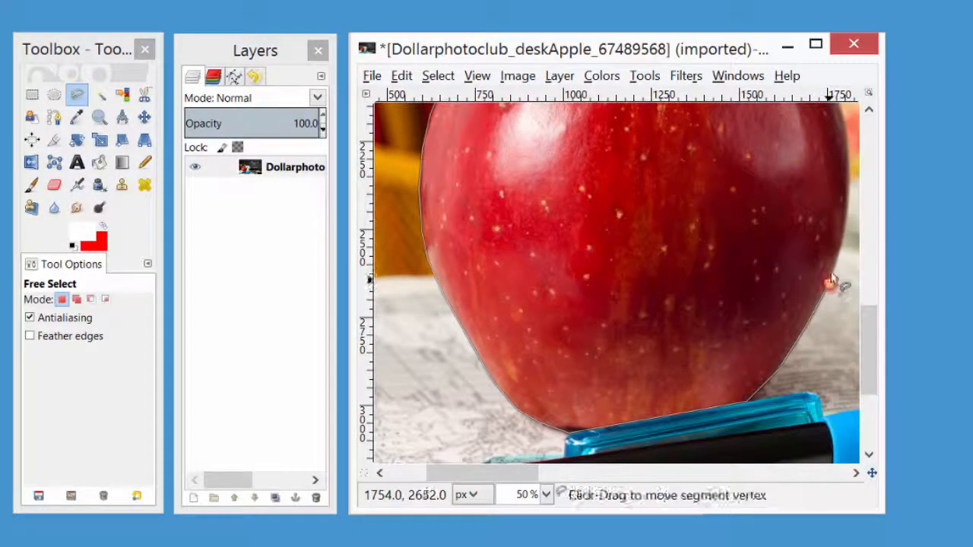
click(843, 242)
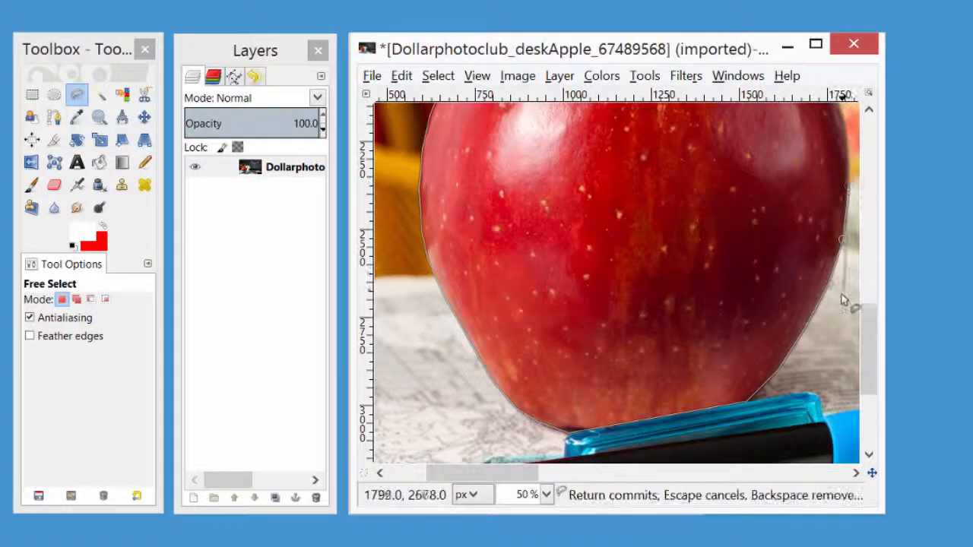
Extend the selection outline along the apple's upper right curve and across its top towards the stem.
click(862, 325)
drag(870, 301, 880, 266)
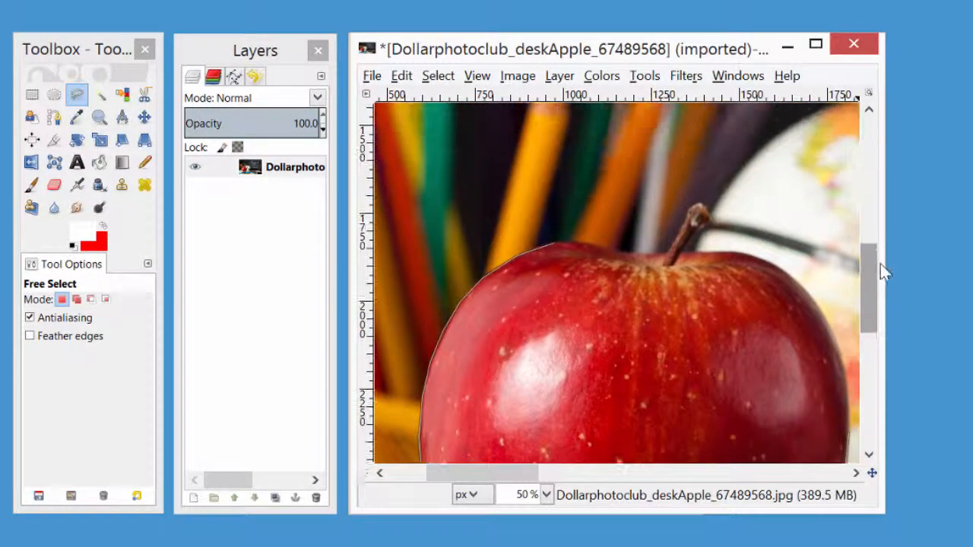
click(849, 380)
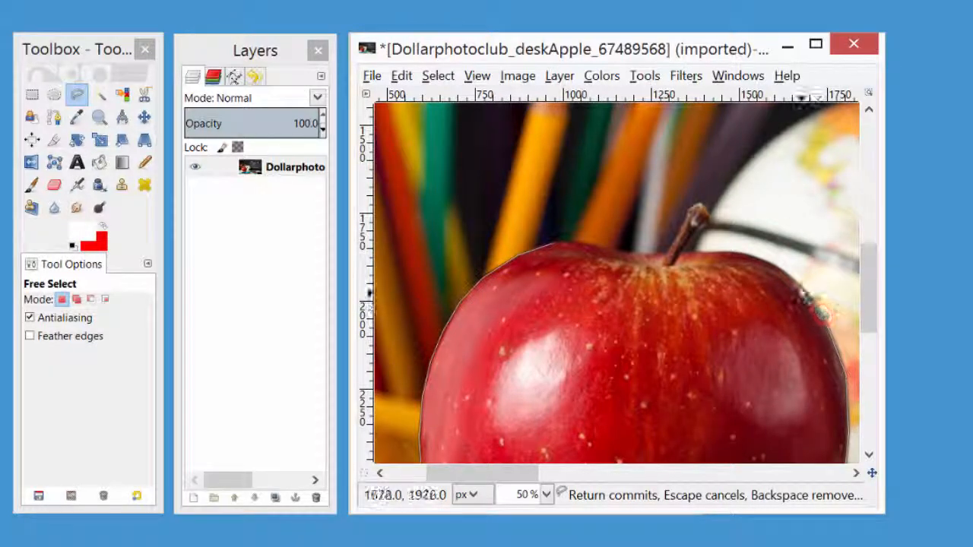
click(796, 280)
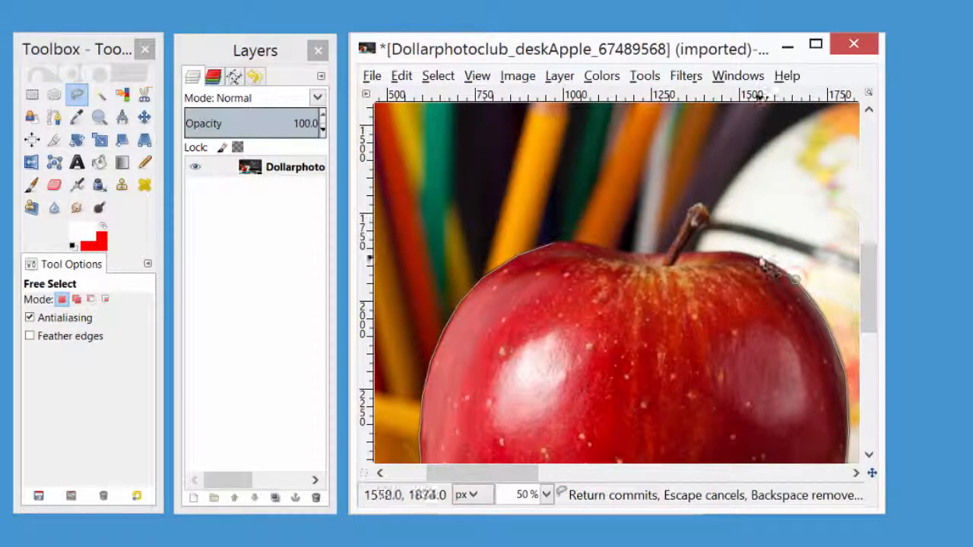
click(756, 258)
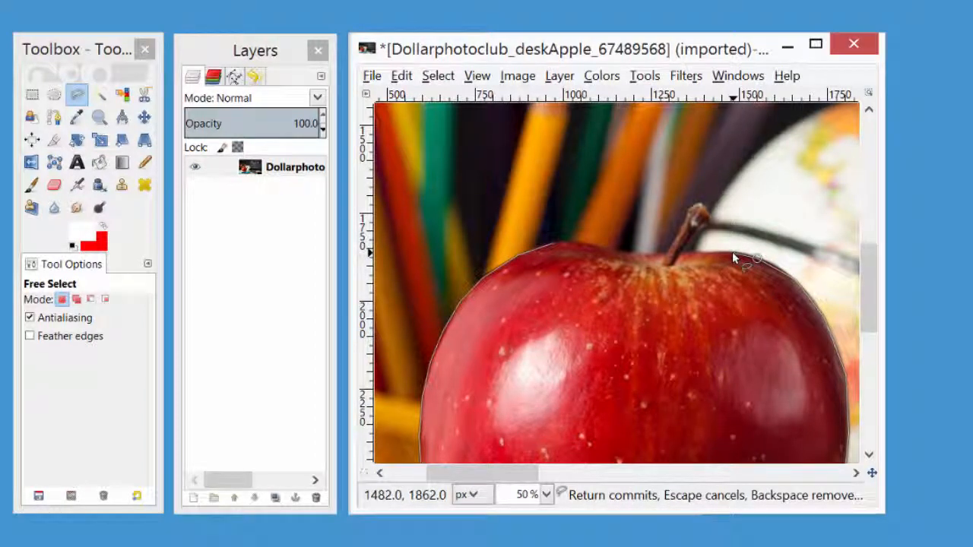
click(732, 252)
click(699, 253)
Trace the outline around the apple's stem, going up its right side, over the tip and down its left side.
click(681, 250)
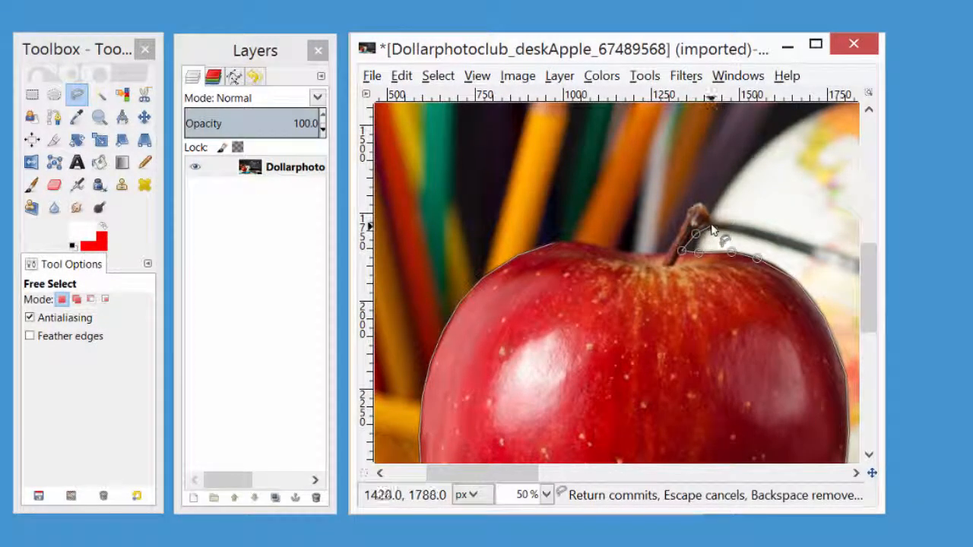
click(711, 218)
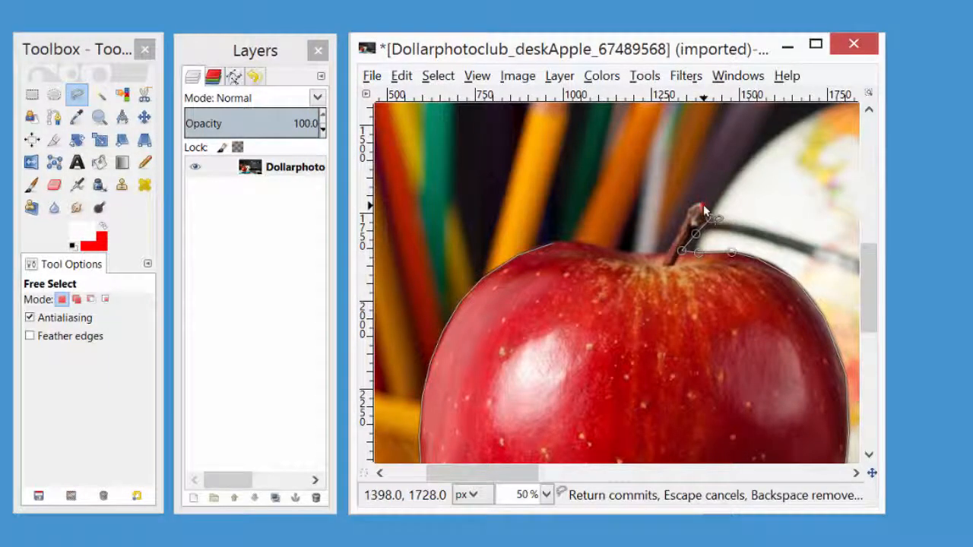
click(702, 204)
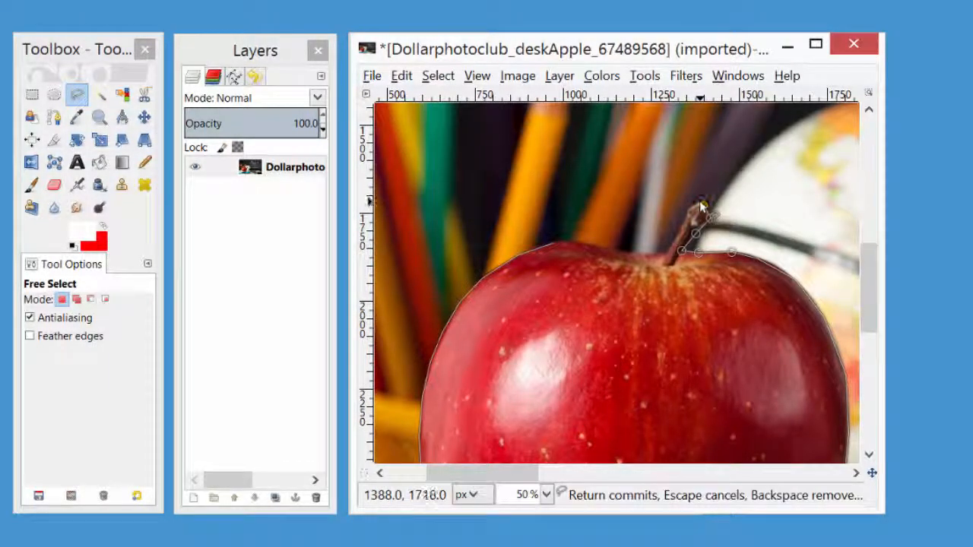
click(687, 211)
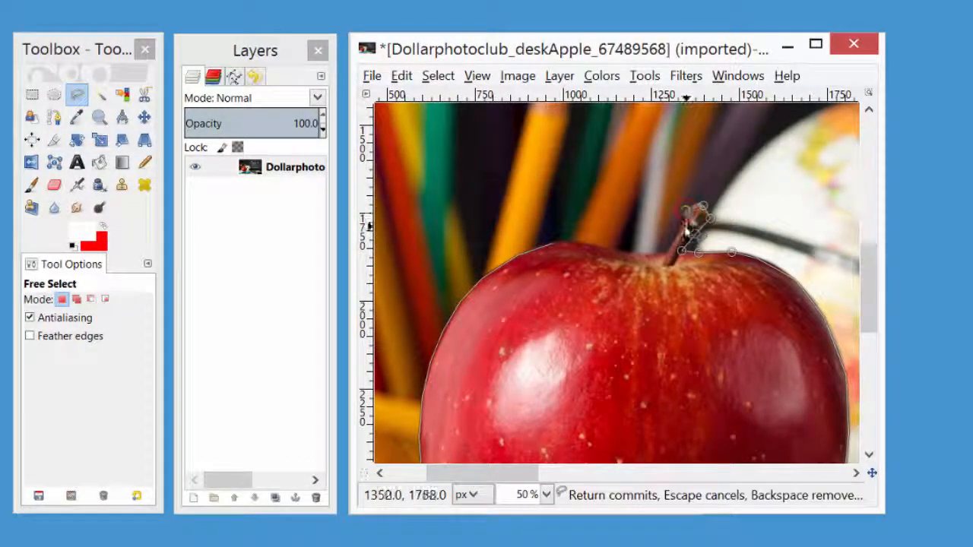
click(684, 226)
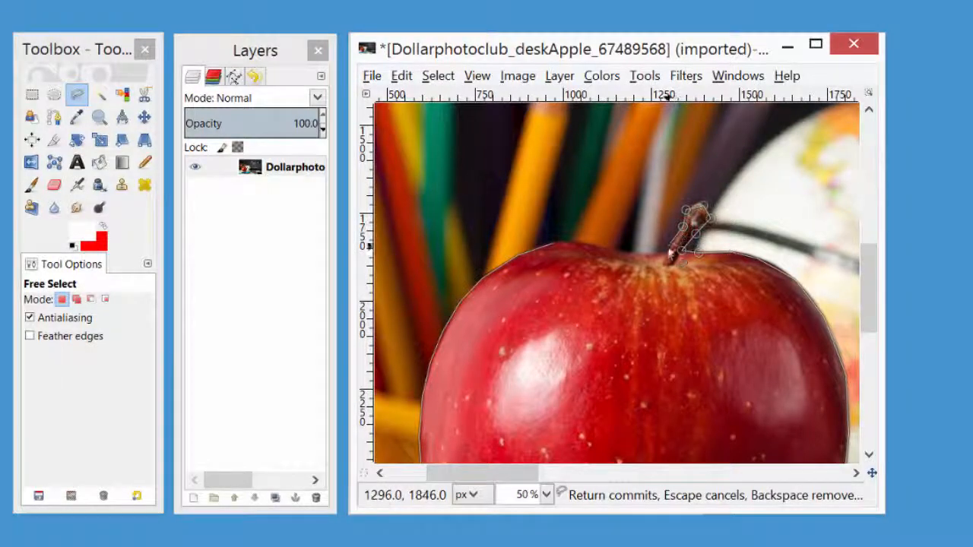
click(668, 253)
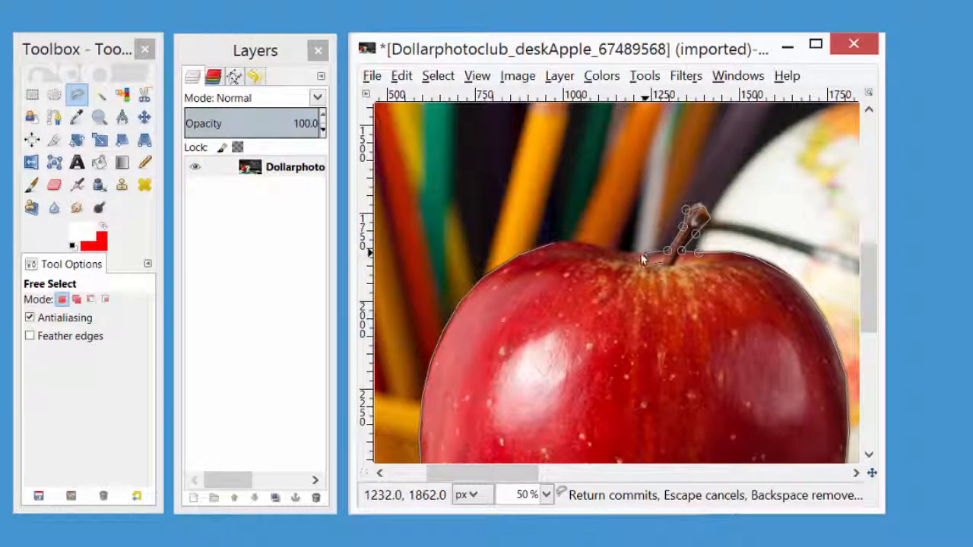
Trace the remaining top edge left of the stem and close the outline at its starting point to complete the apple selection.
click(640, 254)
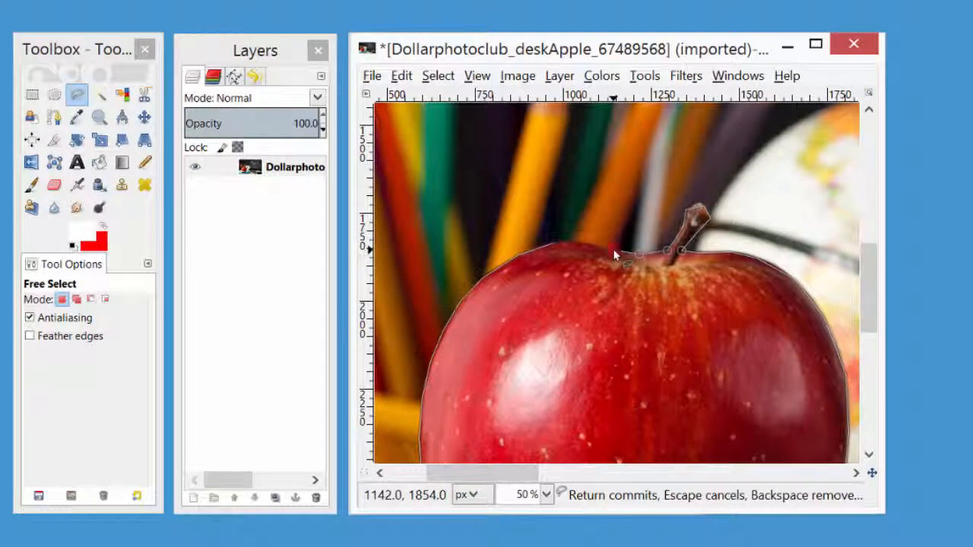
click(614, 250)
click(584, 243)
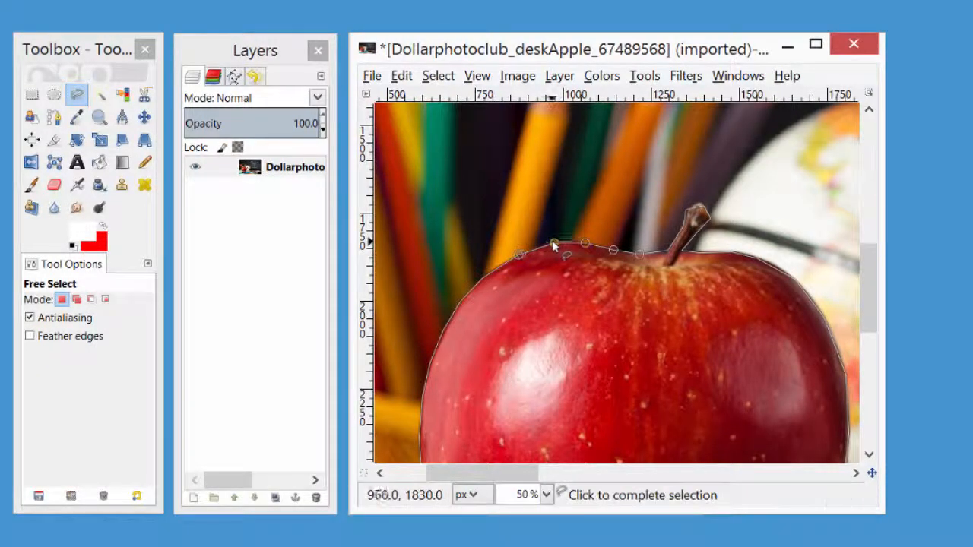
click(553, 243)
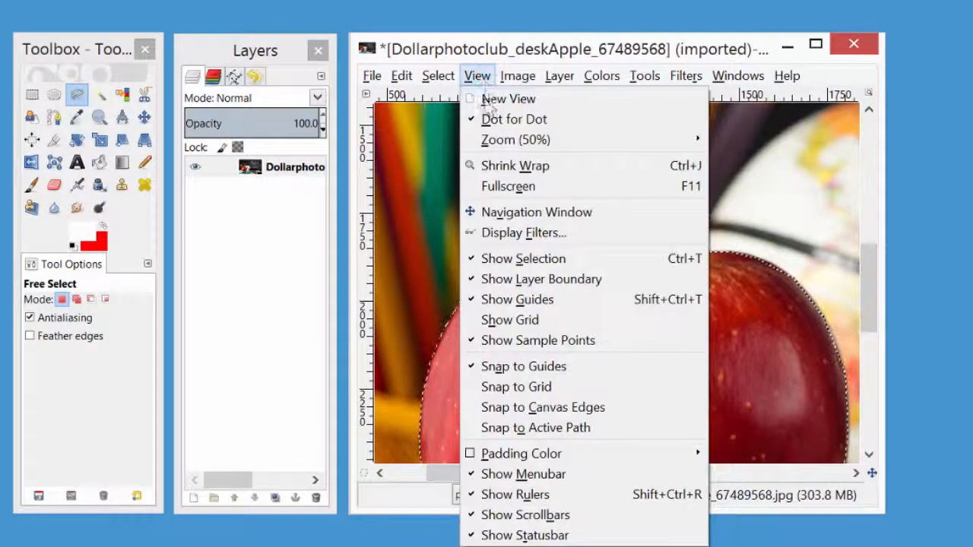
Copy the selected apple and add a new transparent layer above the desk photo.
mouse_move(513, 142)
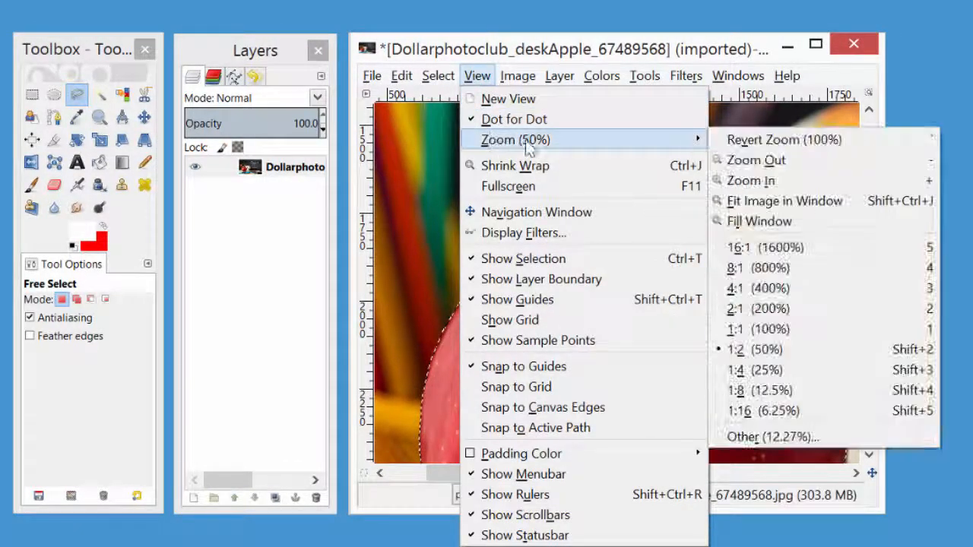
click(743, 199)
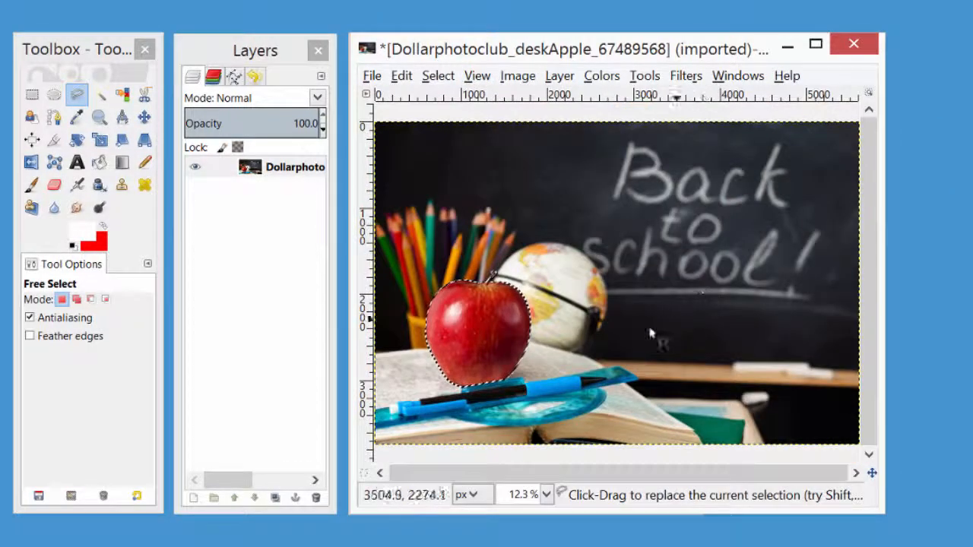
click(401, 75)
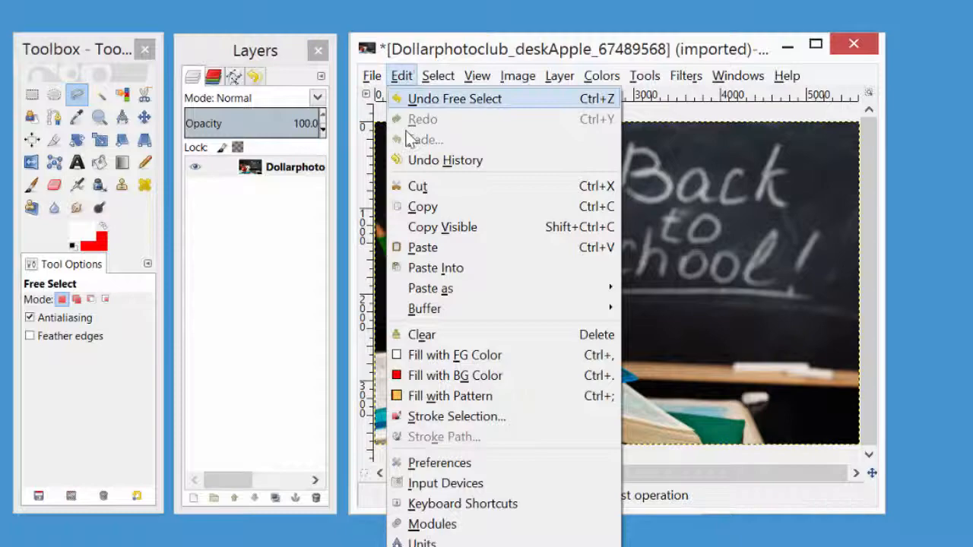
click(424, 205)
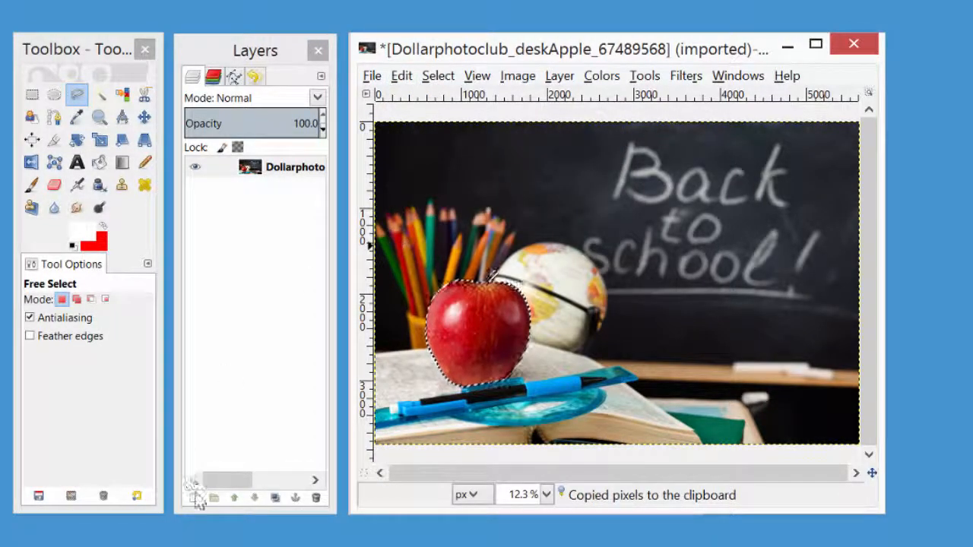
click(193, 497)
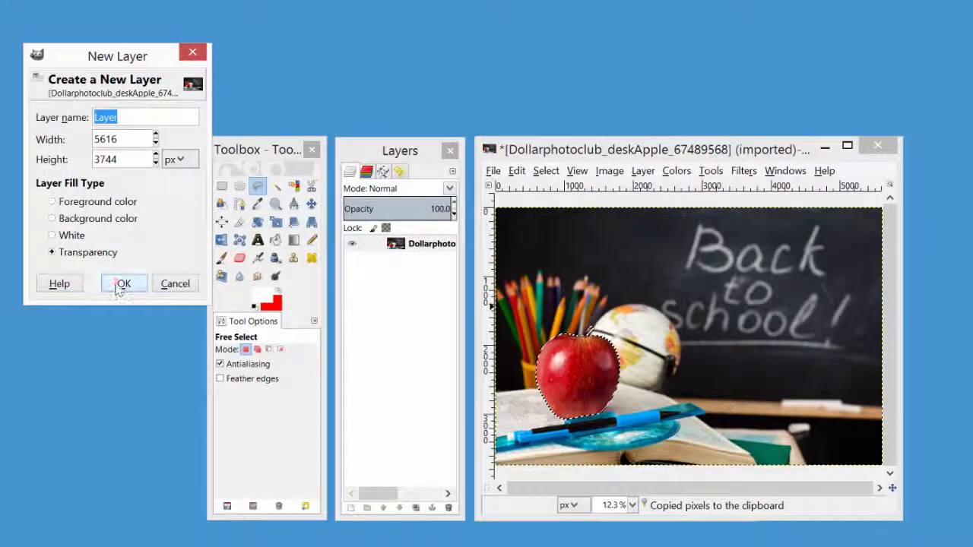
click(119, 283)
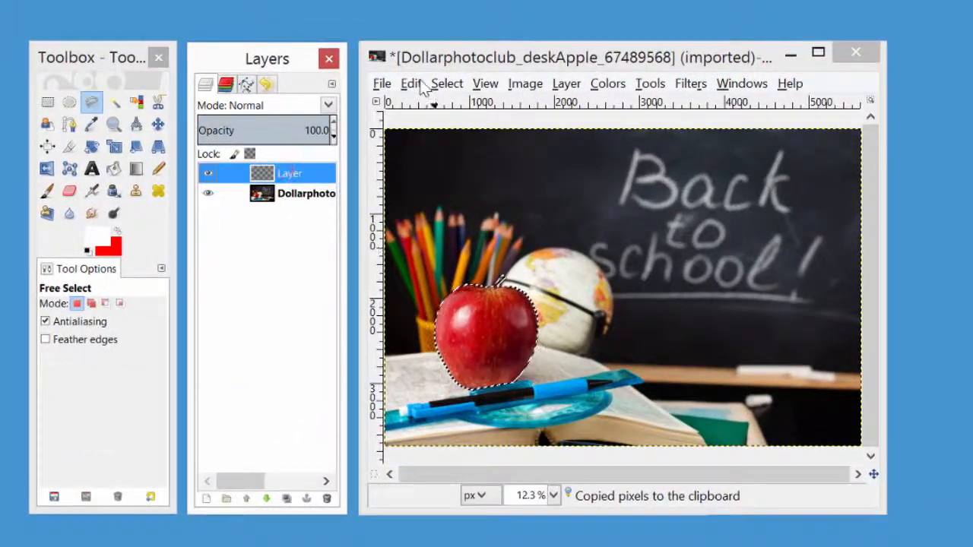
Clear the selection around the apple and paste the copied apple as a floating selection.
click(411, 84)
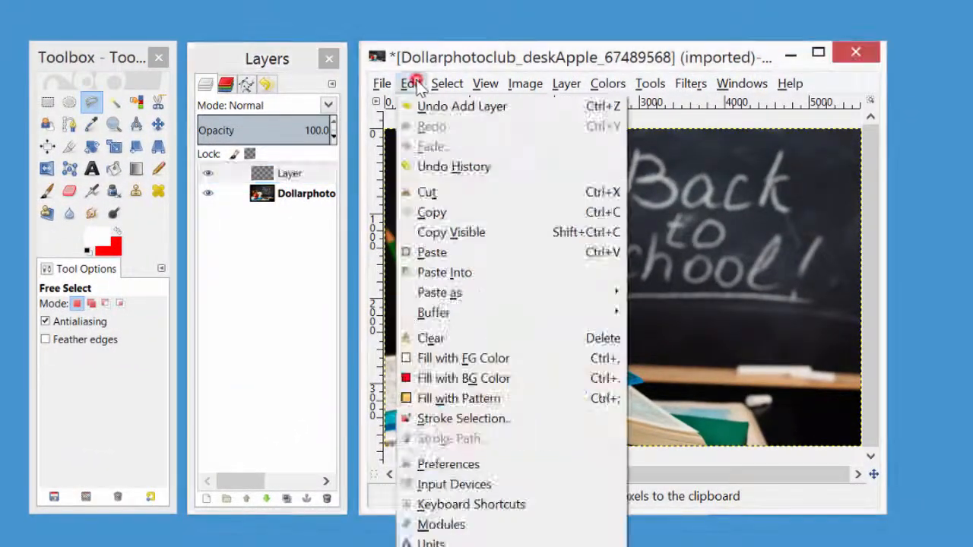
mouse_move(445, 84)
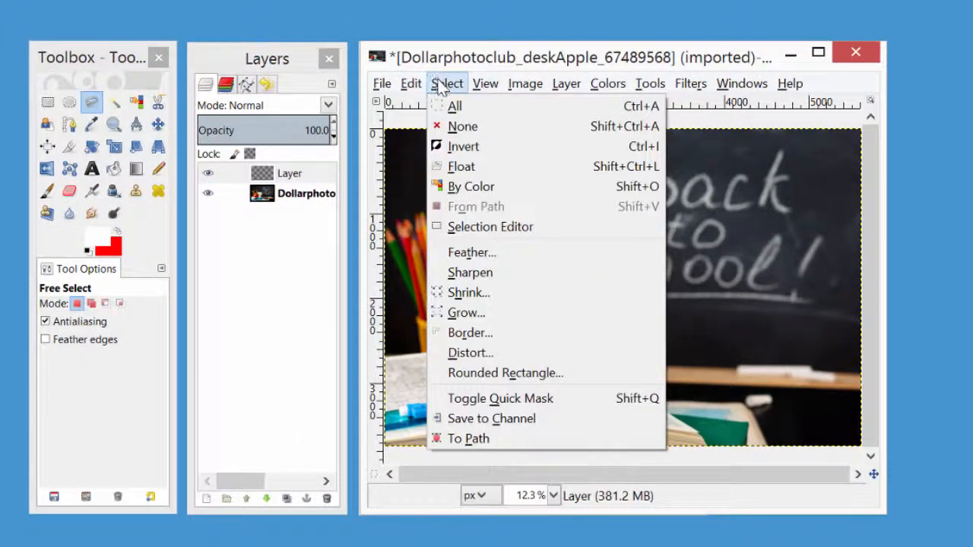
click(458, 125)
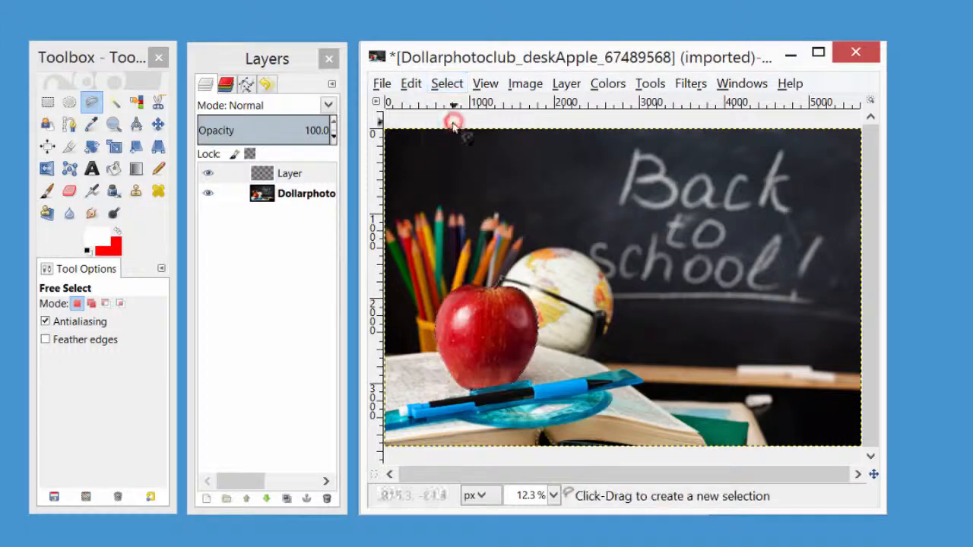
click(411, 84)
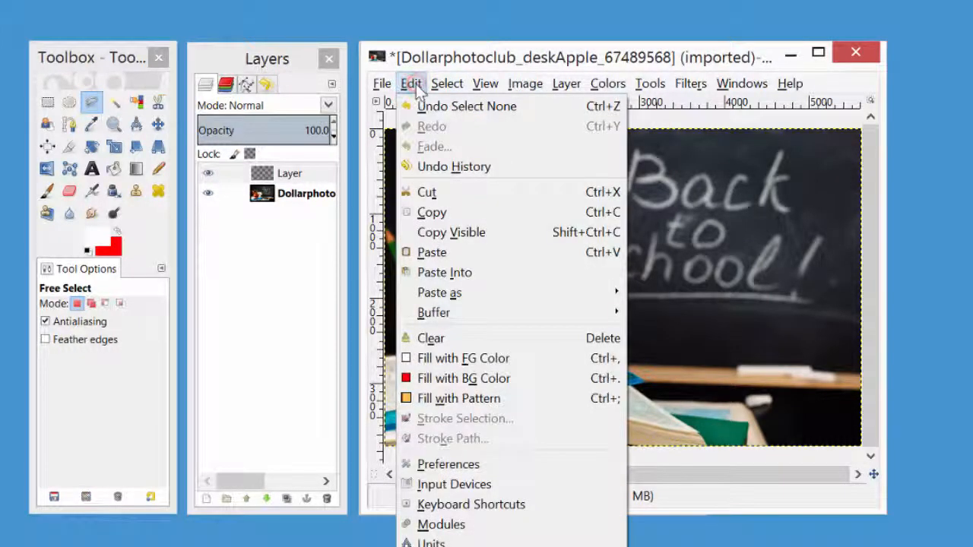
click(431, 253)
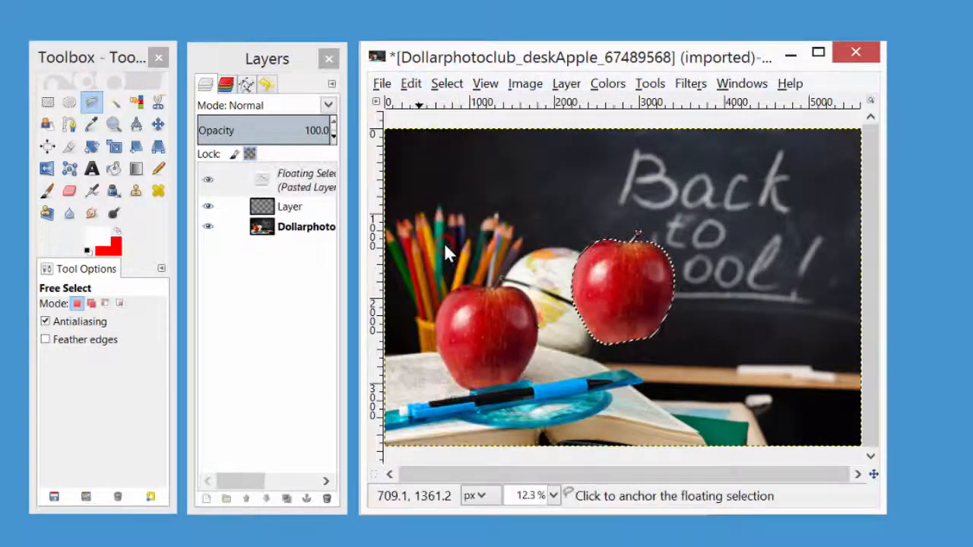
Move the pasted apple exactly over the original apple and anchor it to the new layer.
click(158, 126)
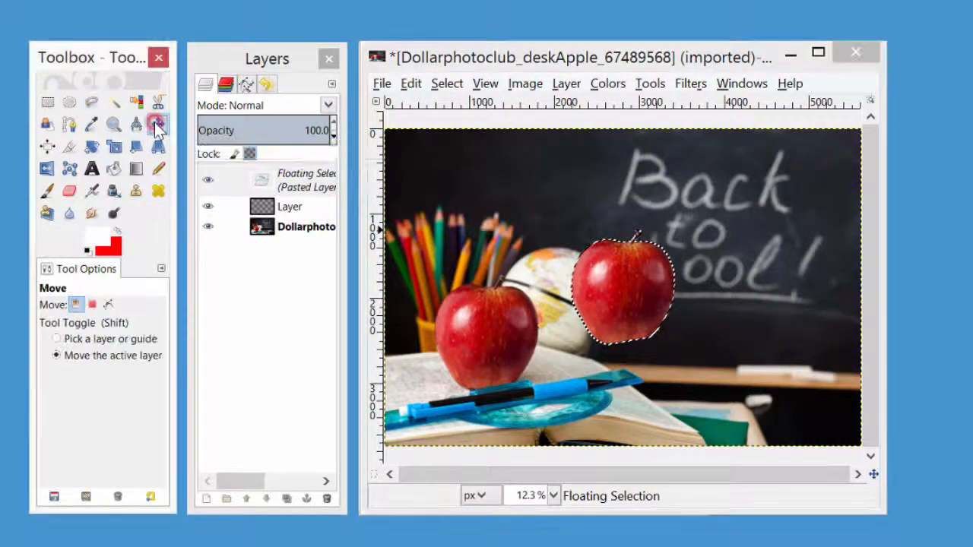
drag(616, 298, 480, 339)
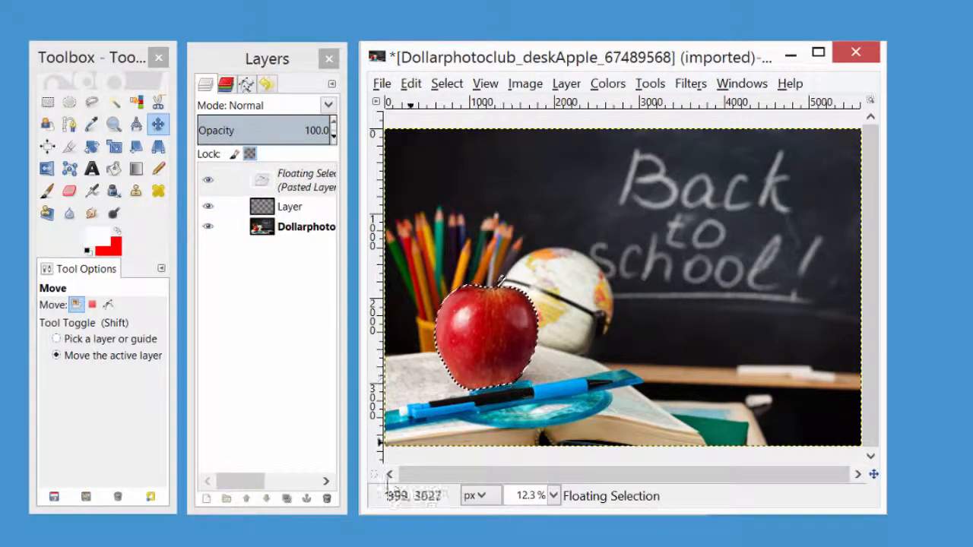
click(306, 499)
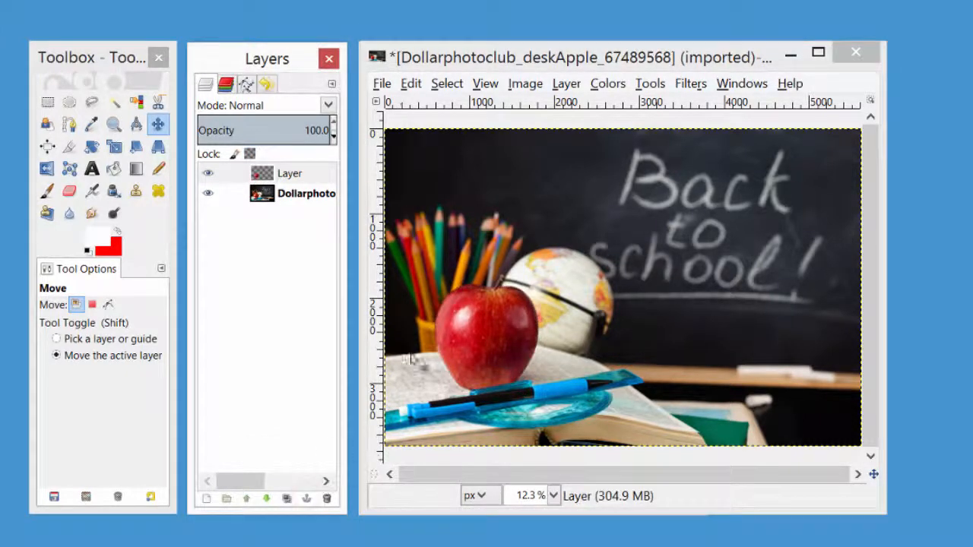
Start Colorize on the apple layer, try hues such as 25, 0 and 323, and set Hue to 360.
click(312, 176)
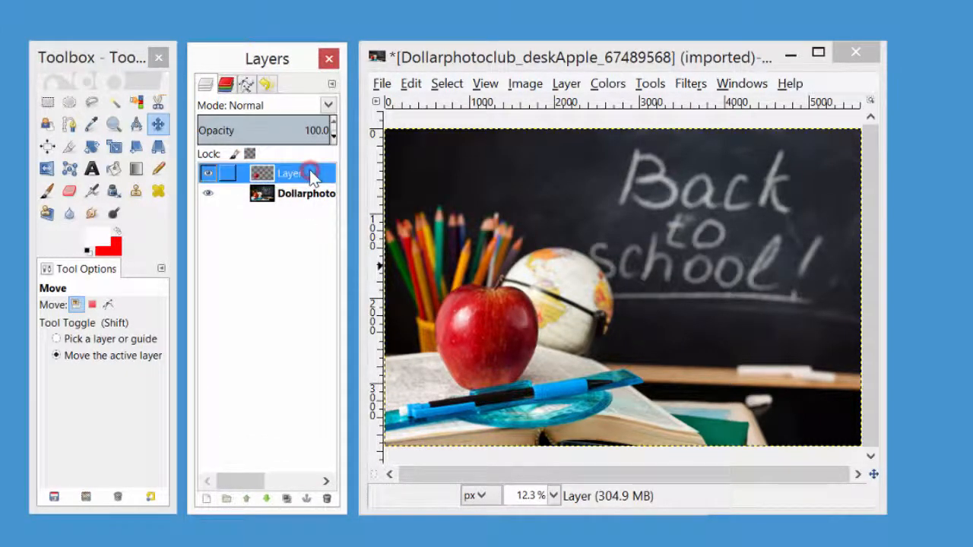
click(608, 85)
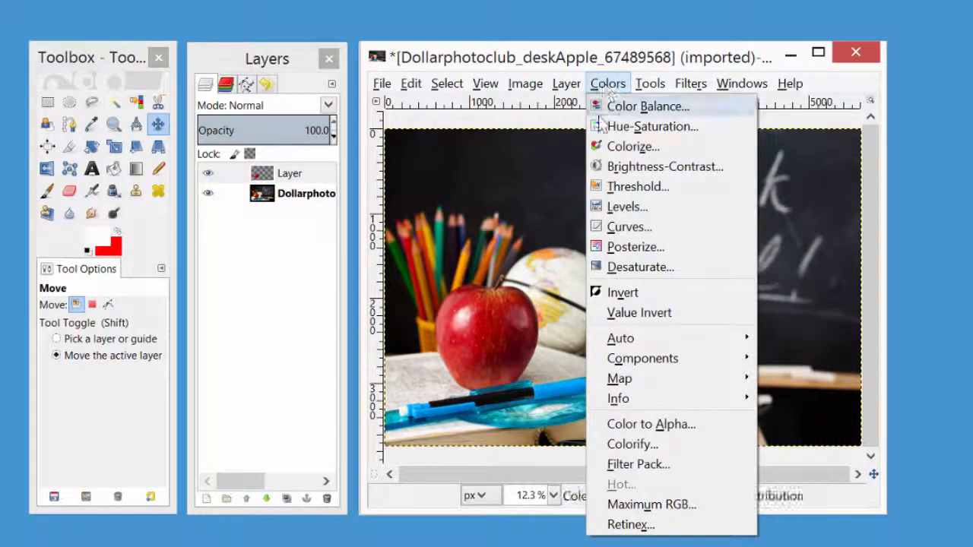
click(624, 146)
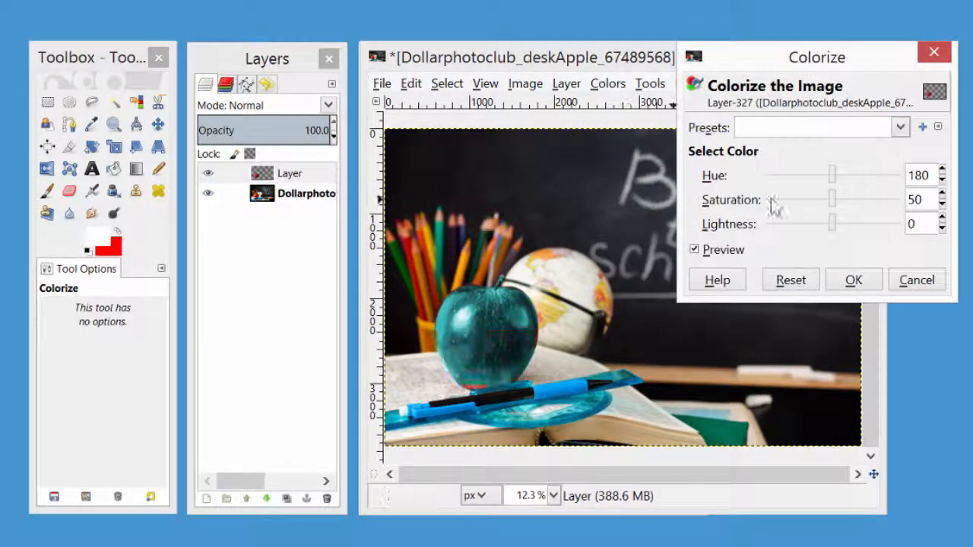
click(831, 176)
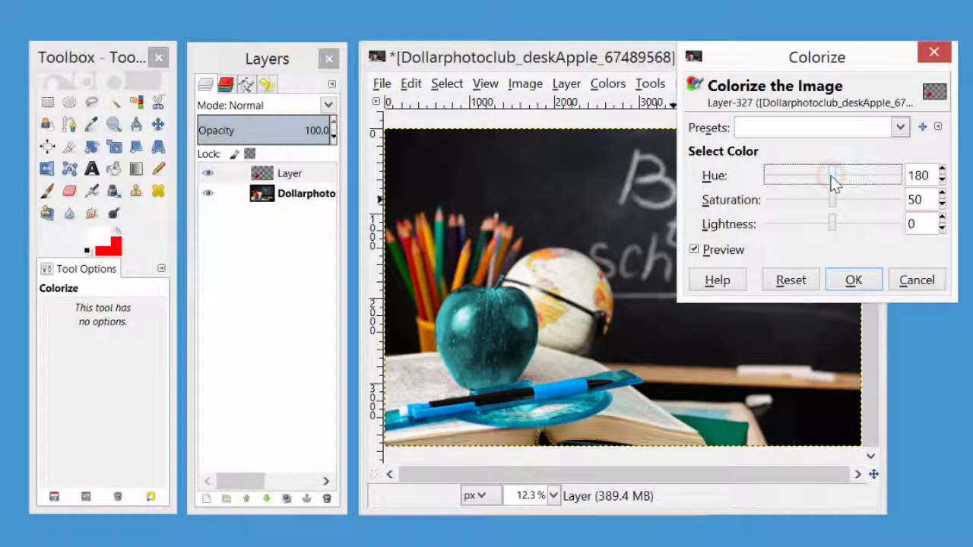
drag(832, 177, 810, 177)
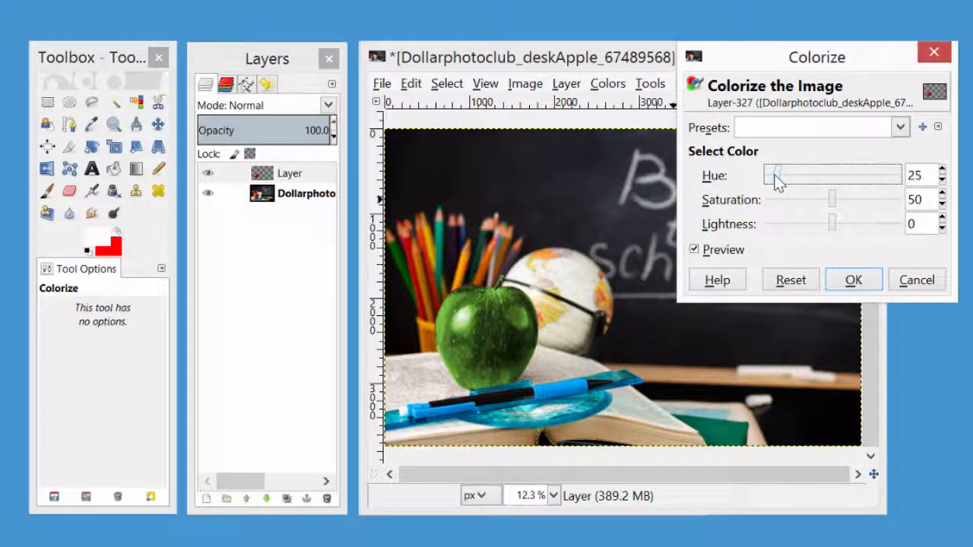
drag(770, 181, 768, 183)
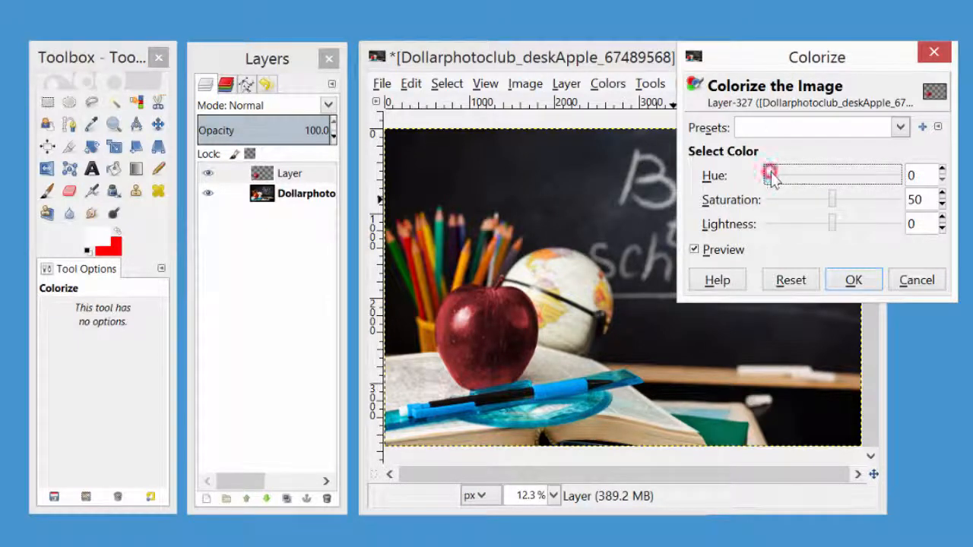
drag(796, 179, 882, 177)
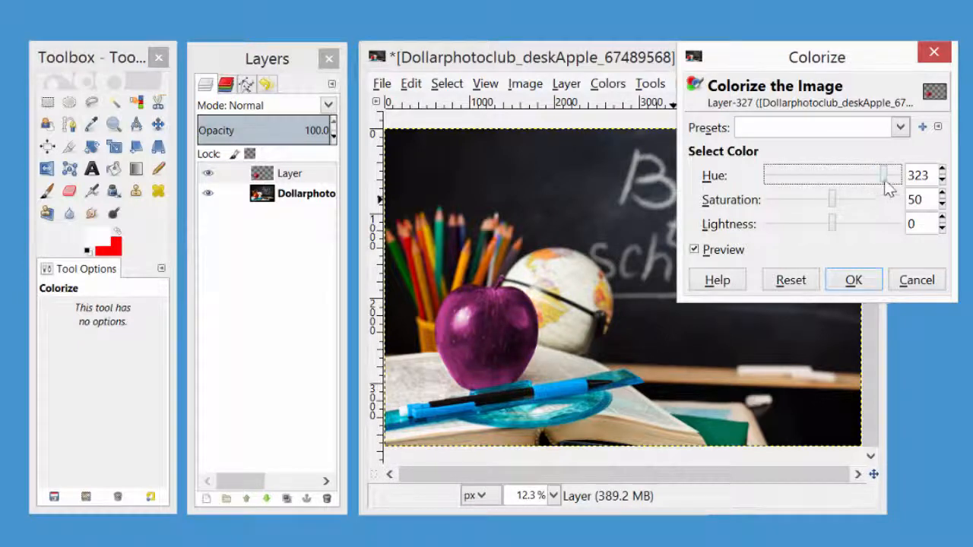
drag(885, 180, 904, 186)
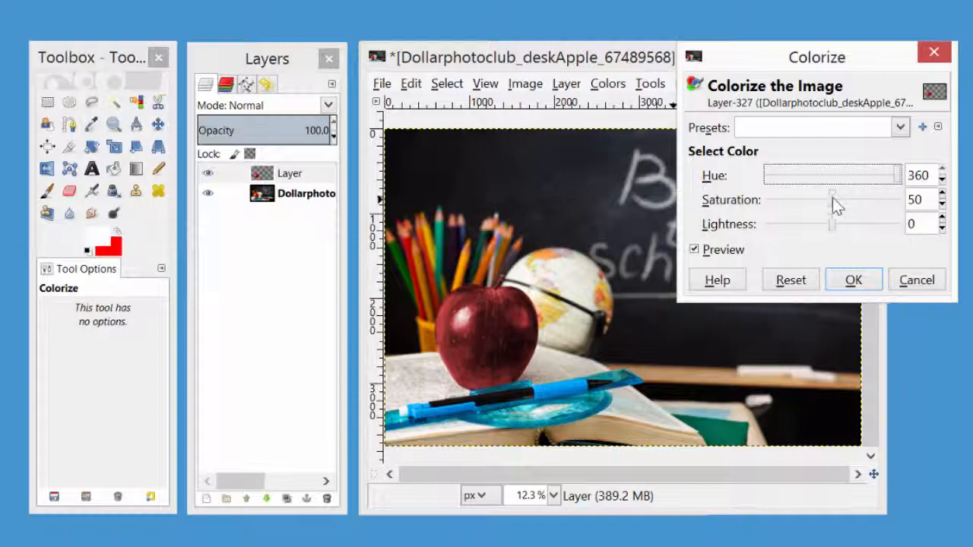
Set the Colorize saturation to 99 and lightness to 9, and apply the color to the apple layer.
drag(833, 199, 904, 215)
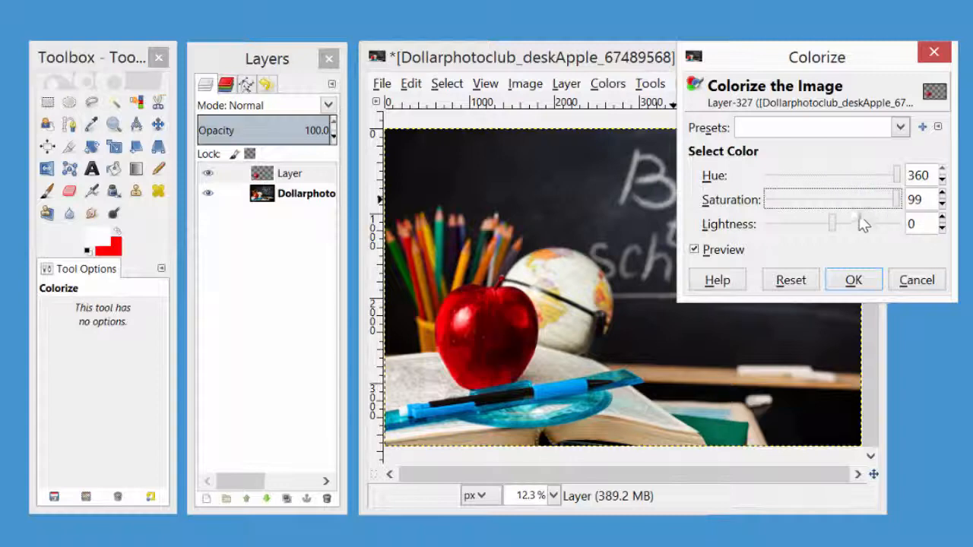
drag(834, 221, 840, 222)
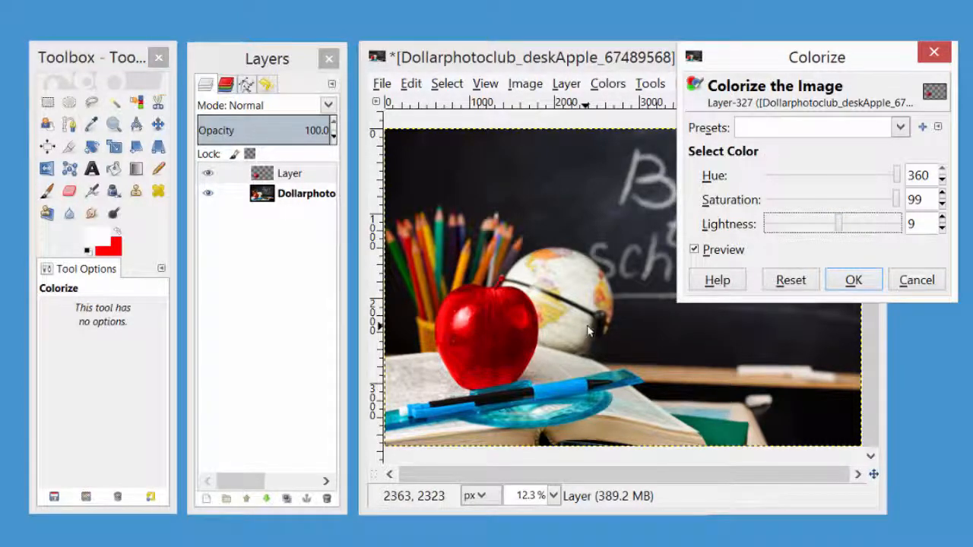
click(853, 281)
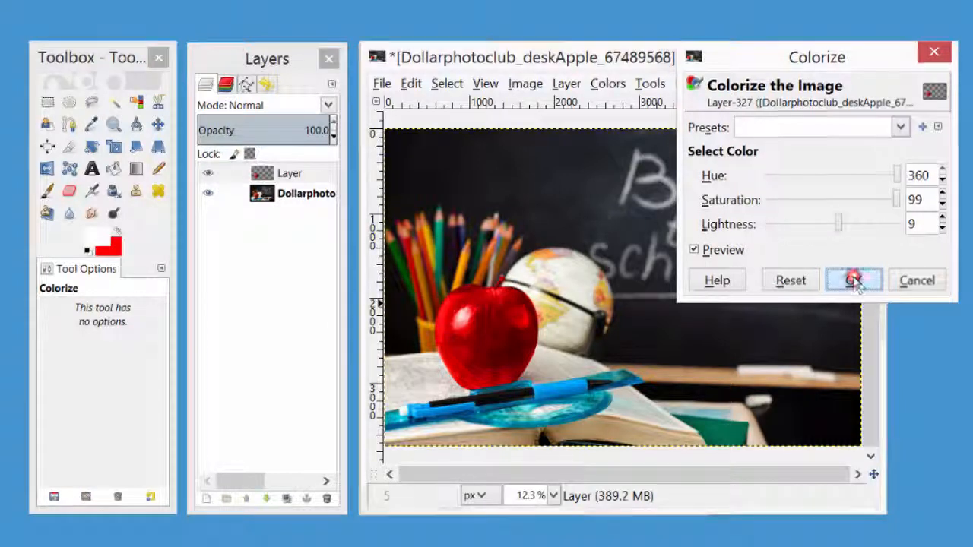